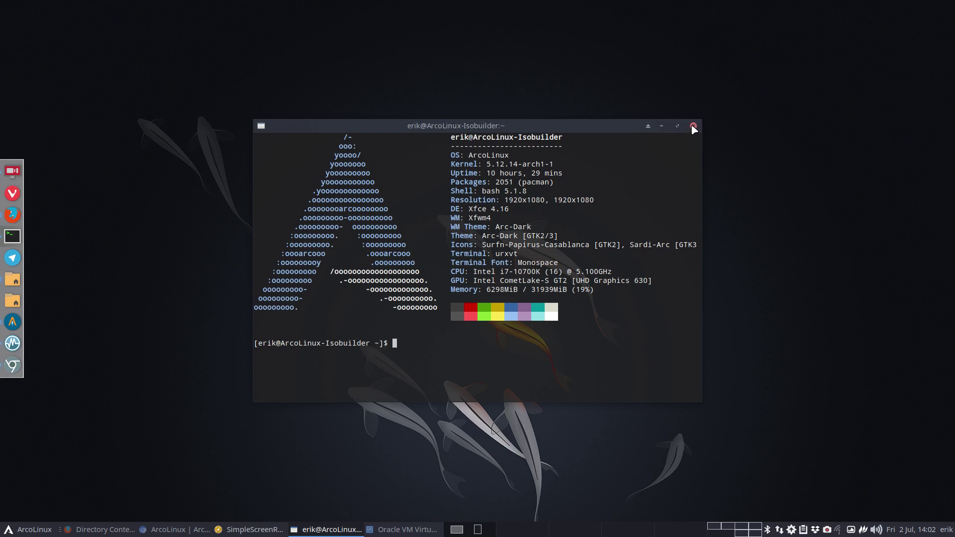
- Close the urxvt system-information terminal and bring back the arcolinux.info Chromium window
click(692, 126)
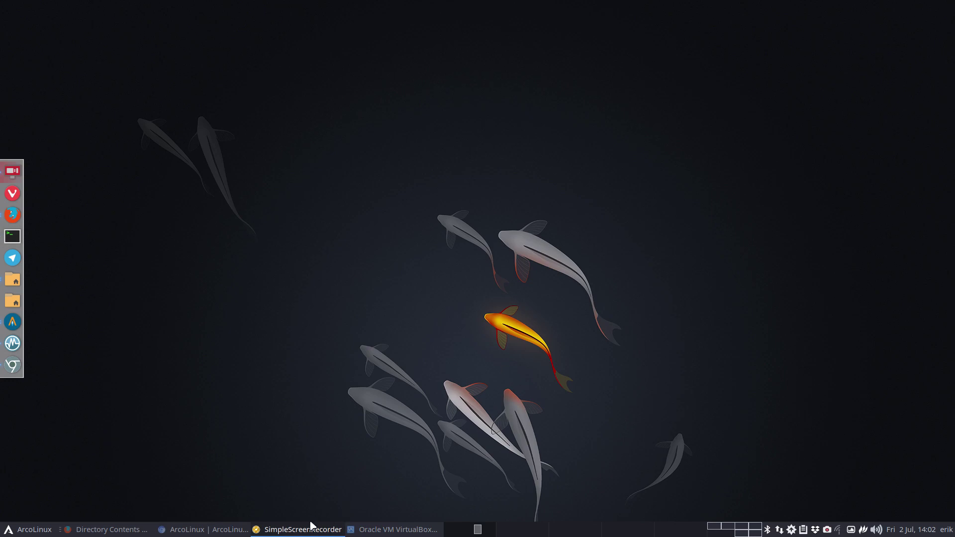
click(215, 532)
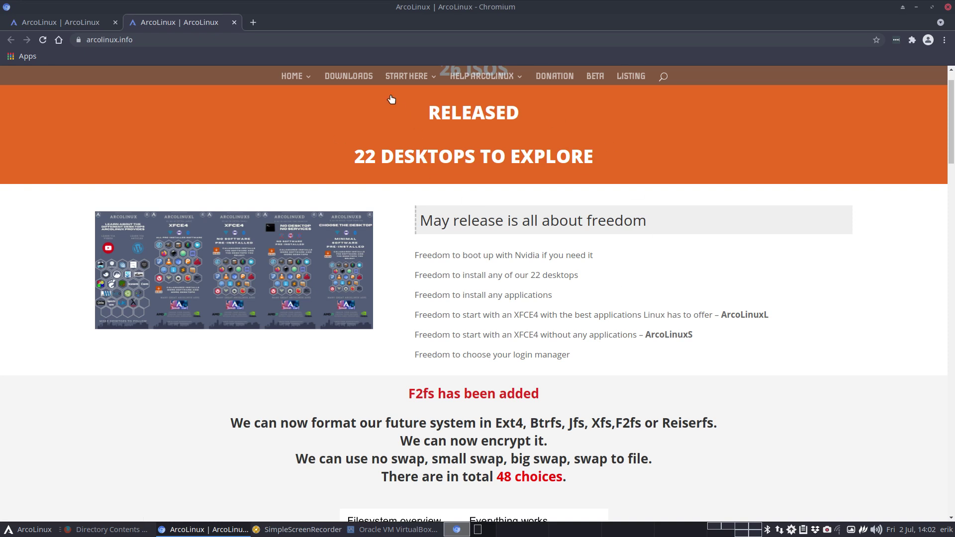
- Open START HERE > Choose Your Project and scroll through learning phases 1 to 6
mouse_move(393, 78)
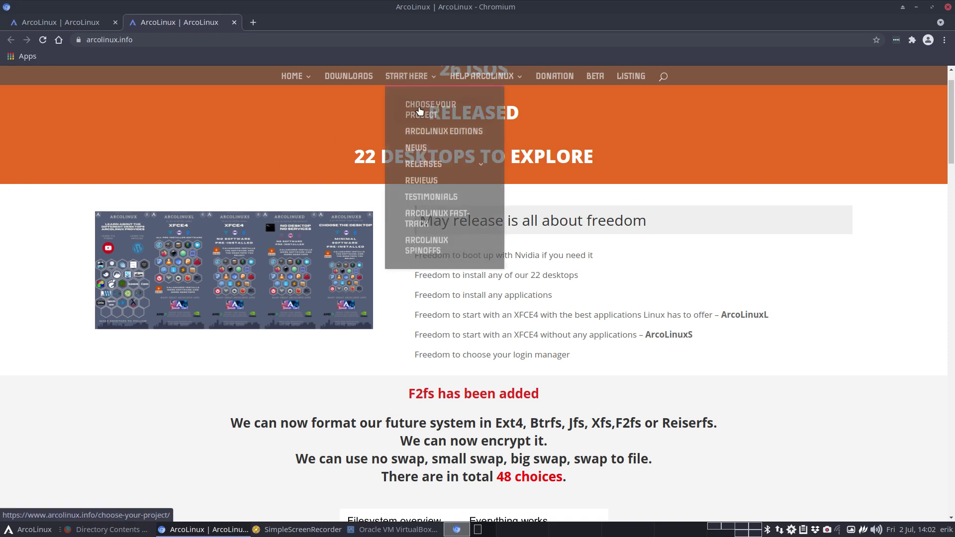
click(423, 107)
scroll(537, 277, down, 10)
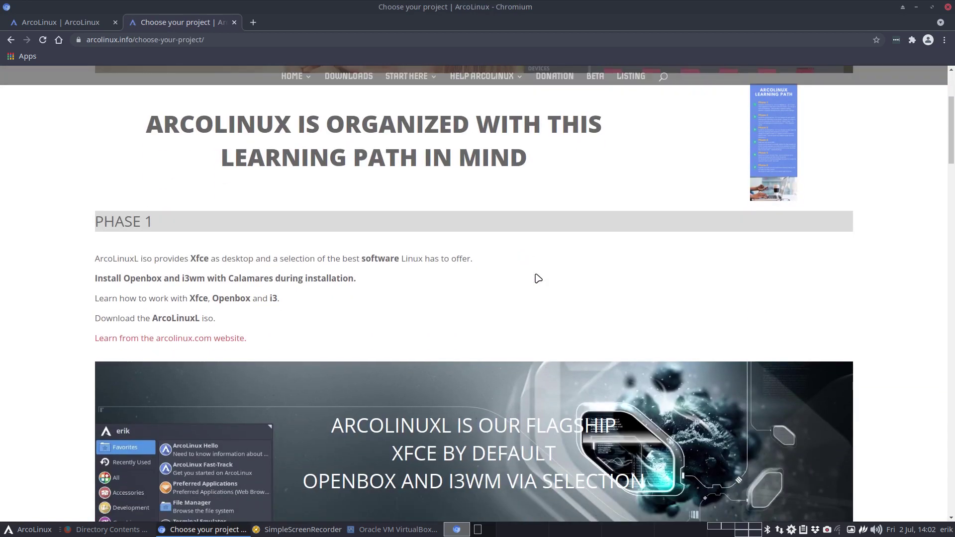
scroll(538, 277, down, 4)
scroll(539, 277, down, 14)
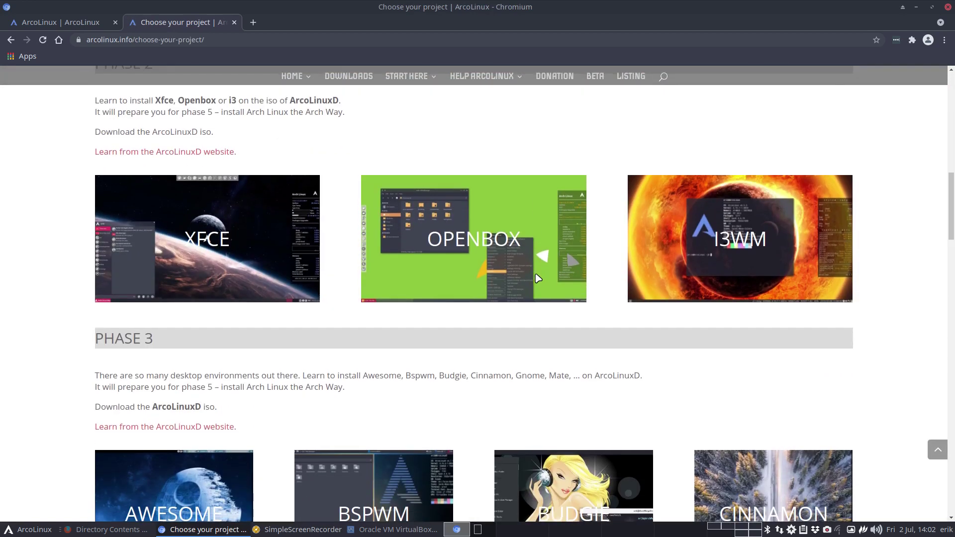
scroll(537, 277, down, 14)
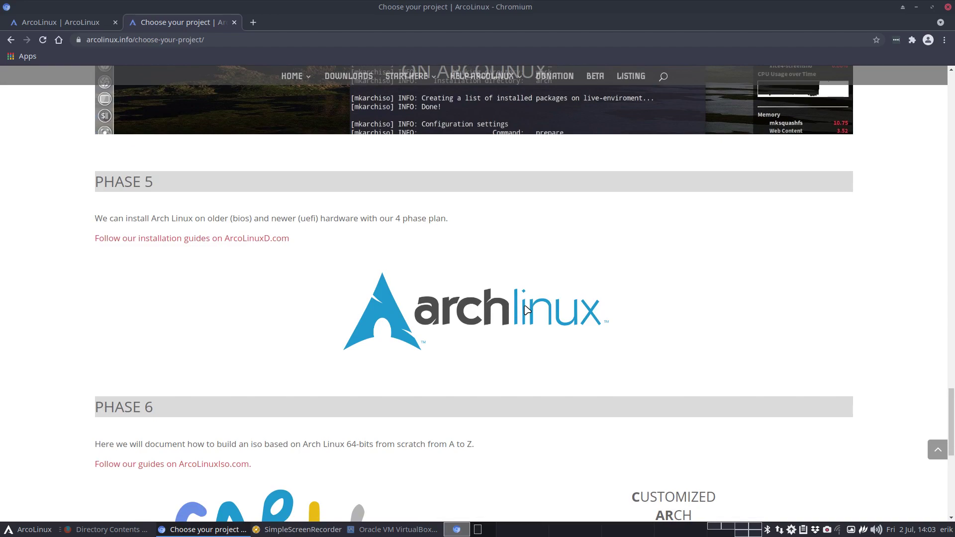
scroll(512, 295, up, 10)
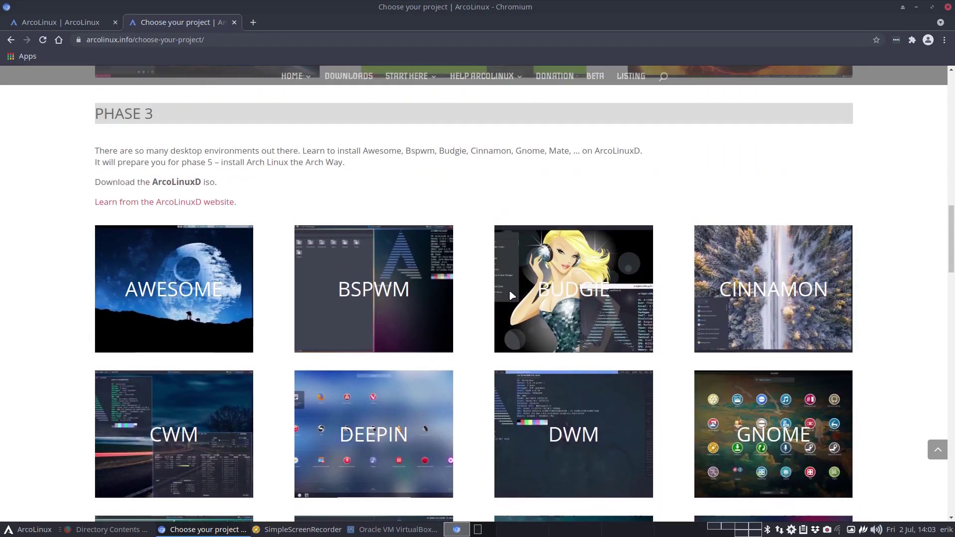
scroll(510, 294, up, 9)
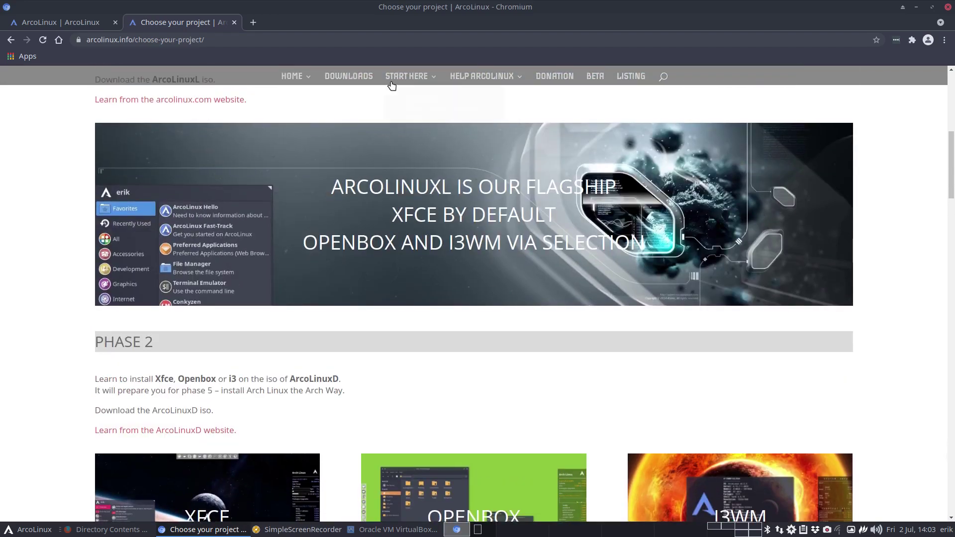
- Open the ArcoLinux Editions page and review the four editions and package breakdown
click(423, 132)
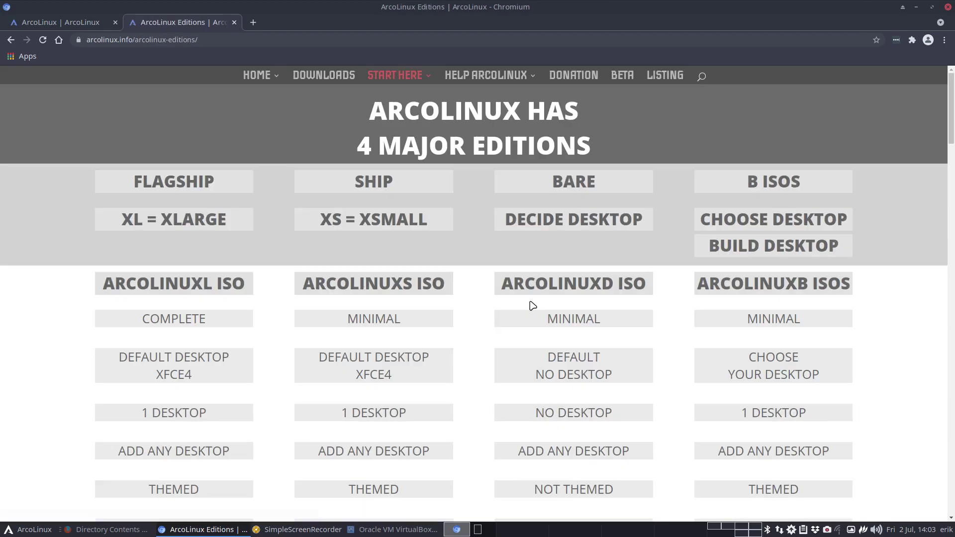
scroll(521, 307, down, 15)
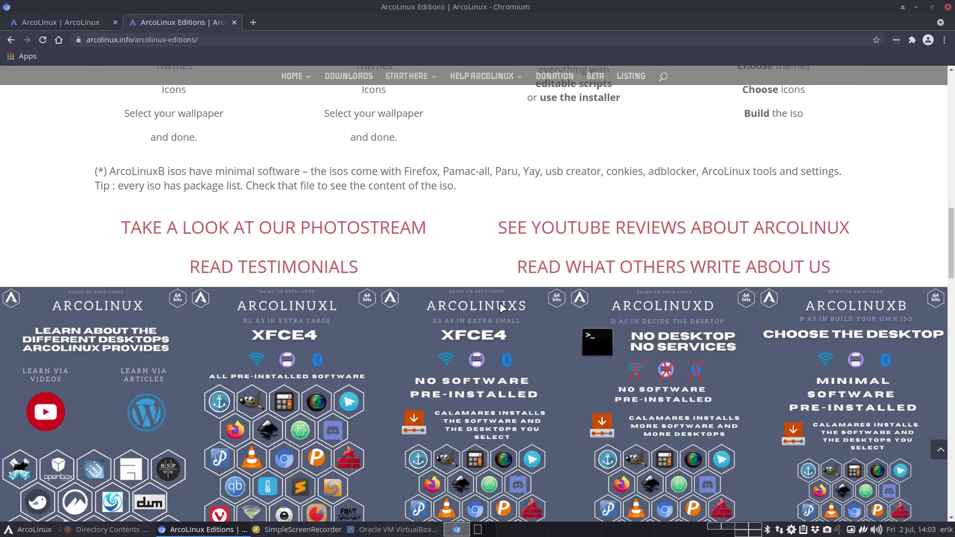
scroll(502, 308, down, 20)
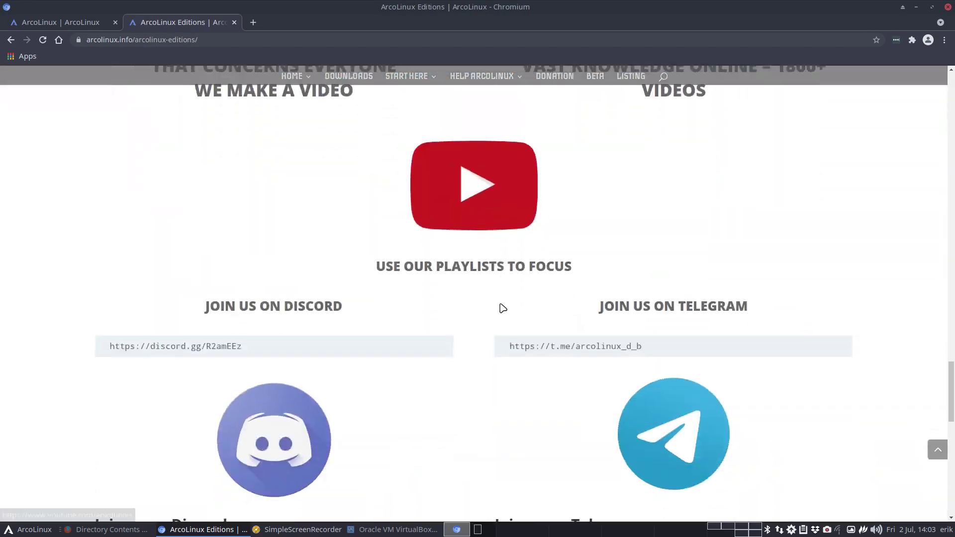
scroll(503, 308, down, 15)
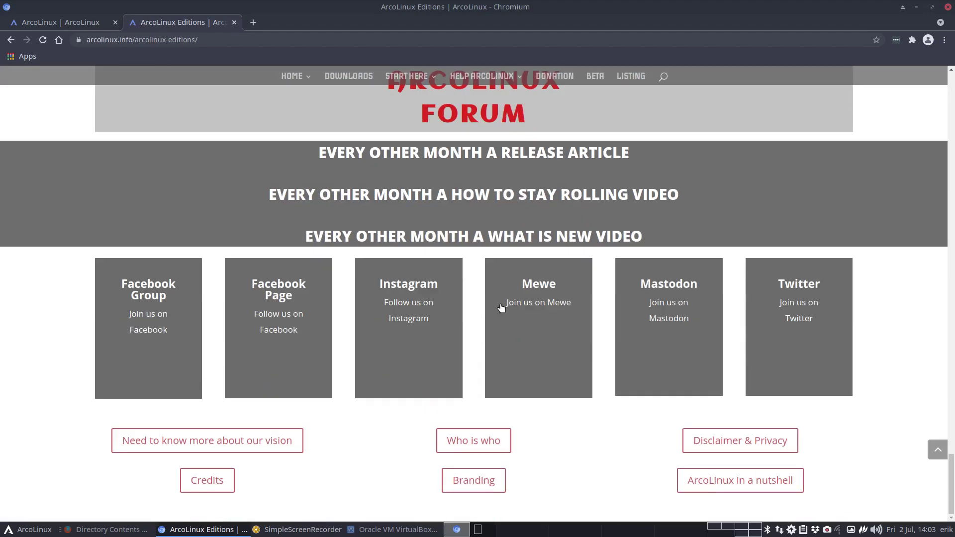
scroll(501, 308, up, 15)
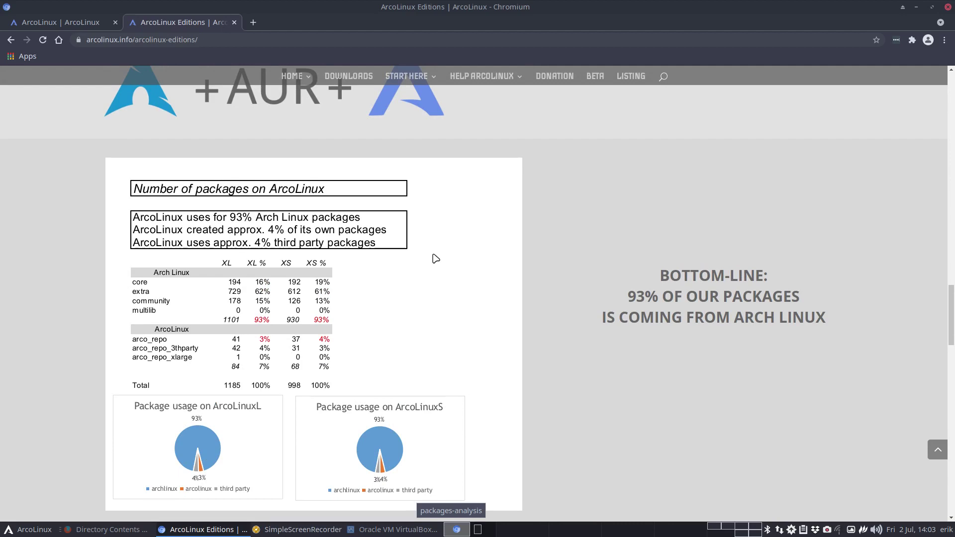
scroll(435, 259, up, 5)
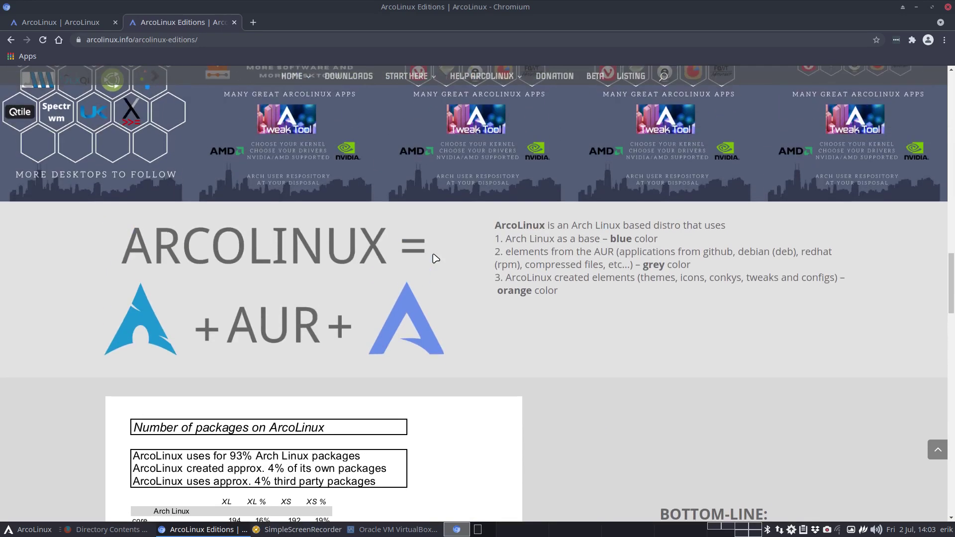
scroll(436, 258, up, 2)
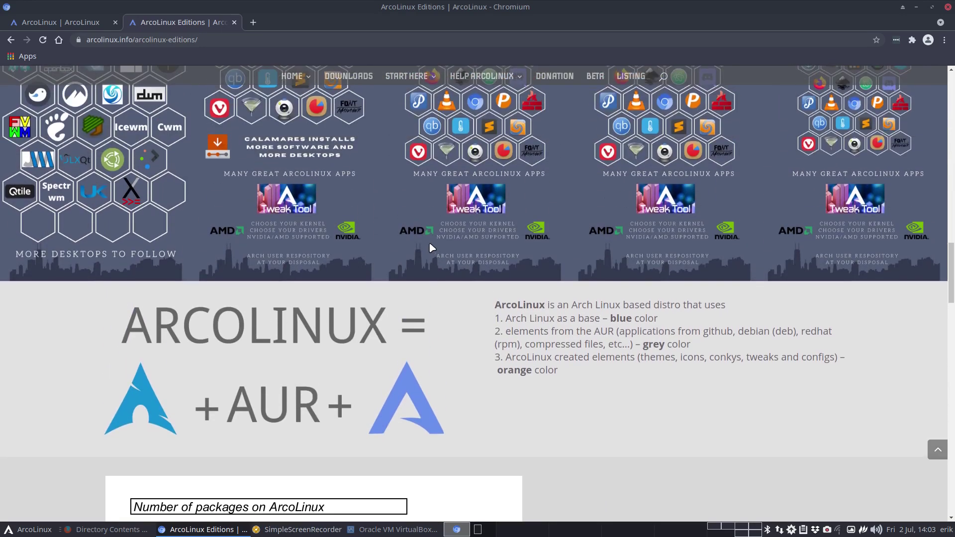
mouse_move(307, 103)
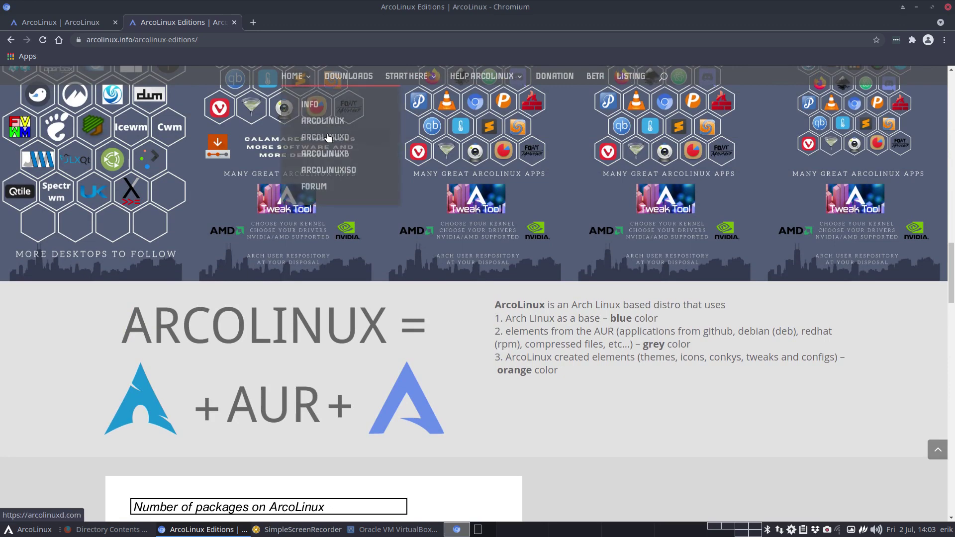
- Open arcolinuxd.com in a new tab and go to PHASE 5's Arch Linux Spices page
click(329, 138)
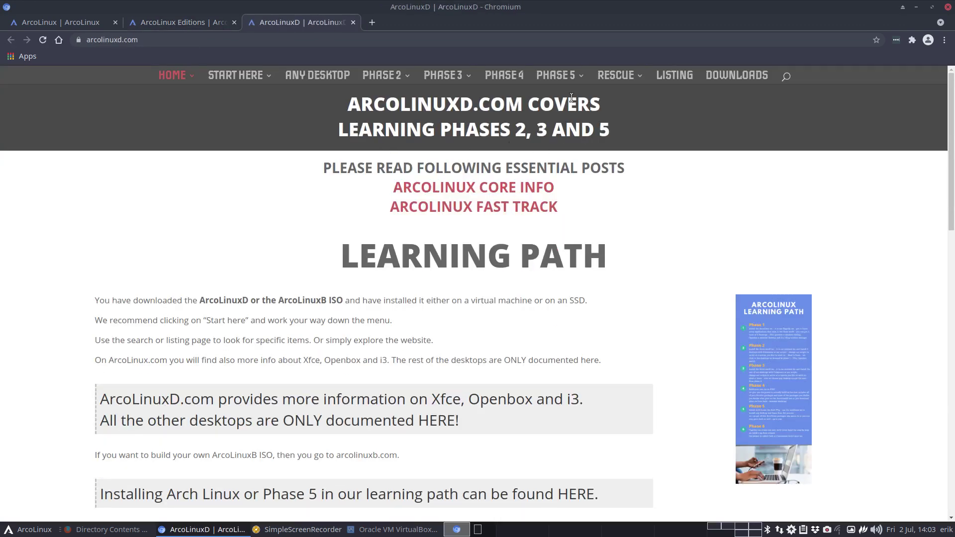
mouse_move(571, 77)
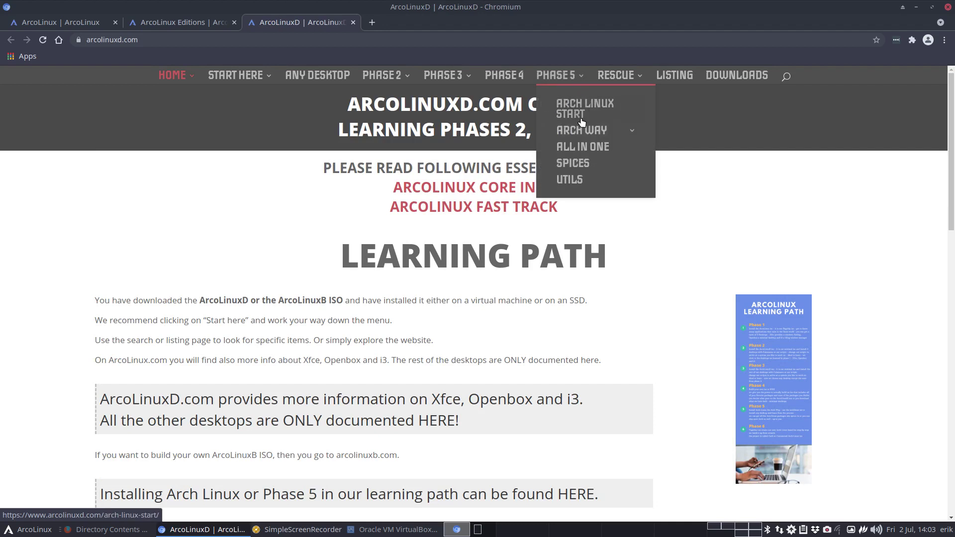
mouse_move(599, 131)
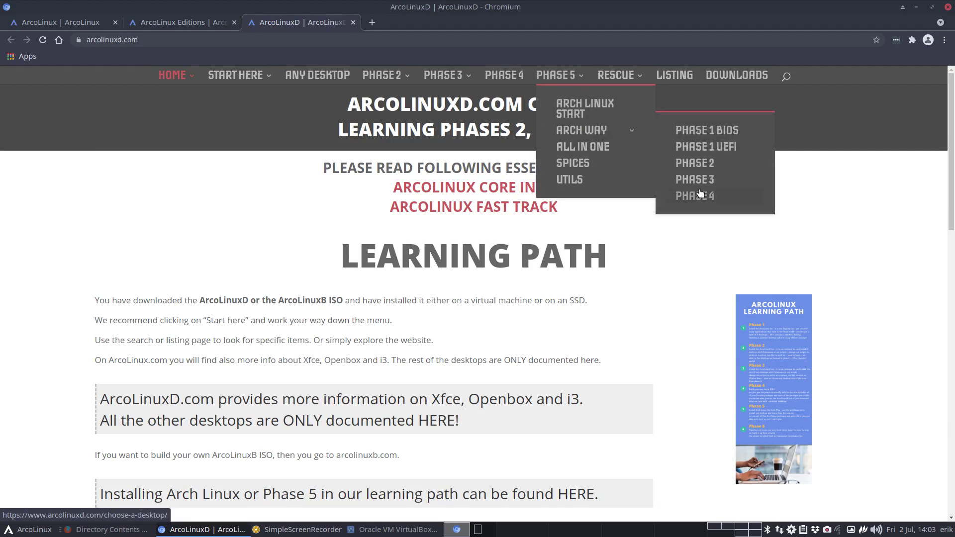
click(573, 164)
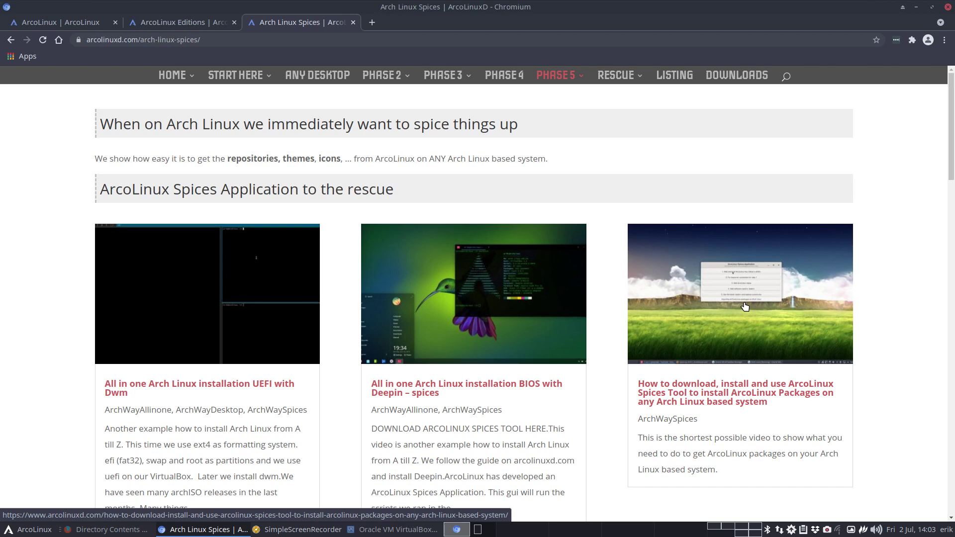
click(24, 532)
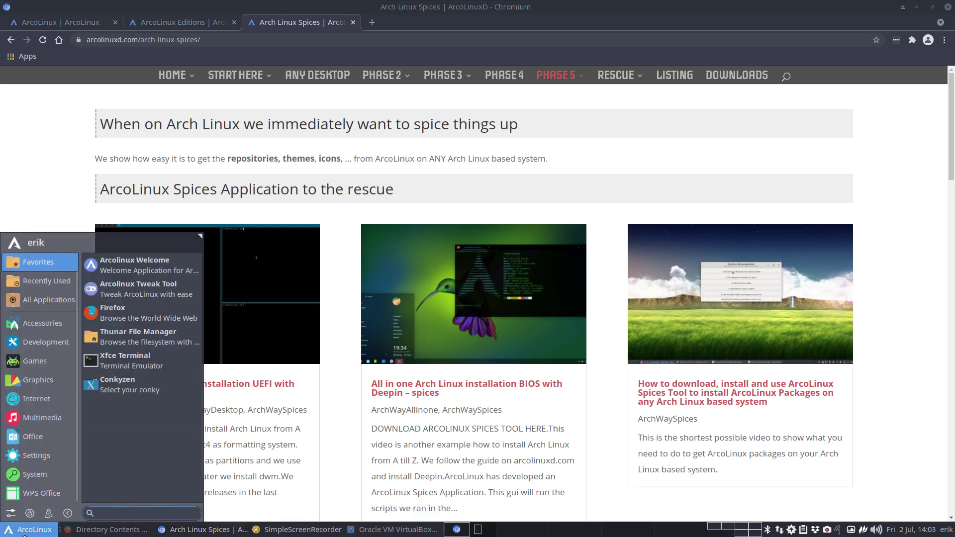
text(spi)
key(Return)
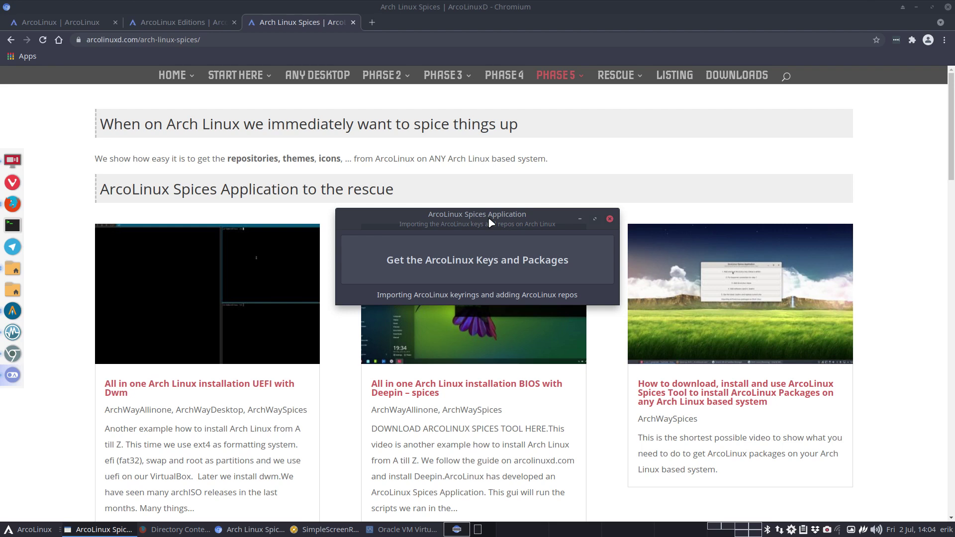
click(609, 219)
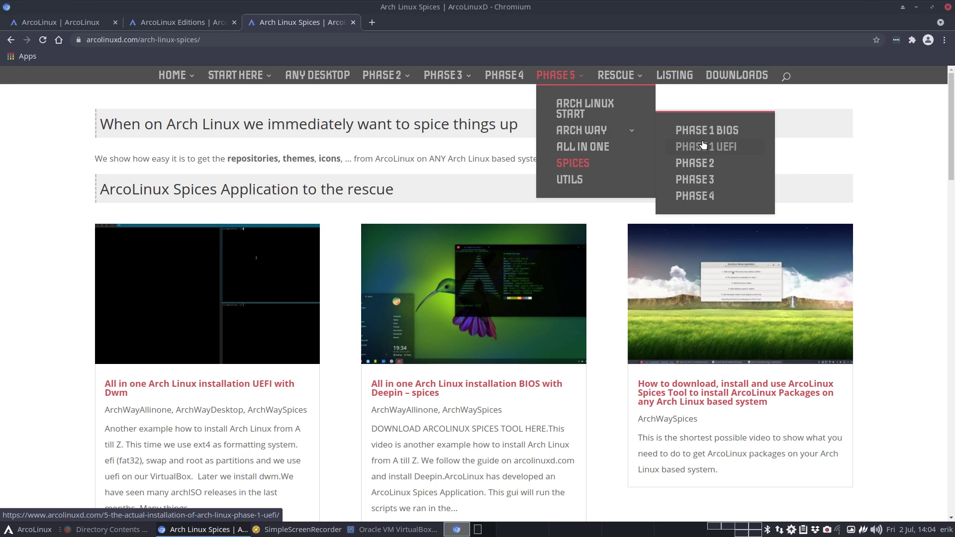
- Bring up VirtualBox Manager and boot ARCH Clone into Arch Linux from GRUB
click(915, 7)
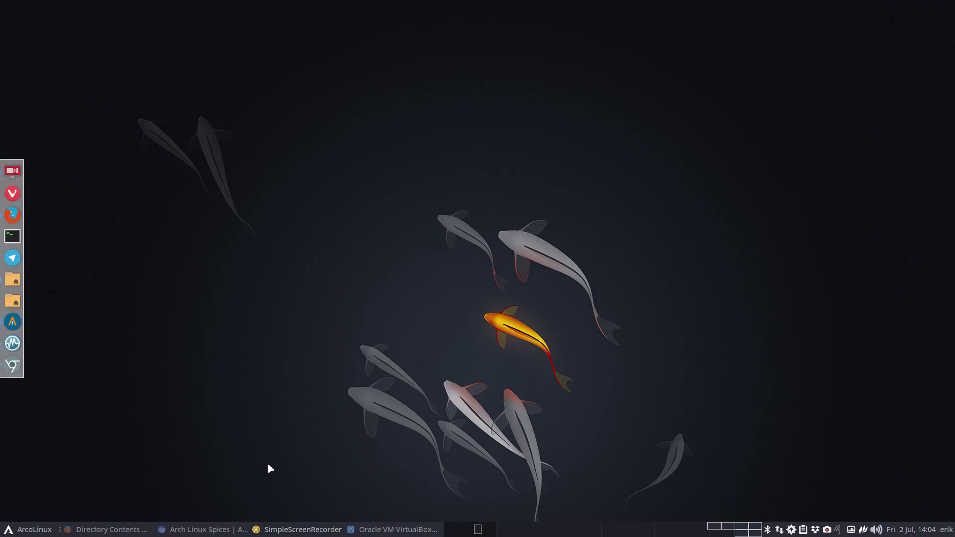
click(408, 534)
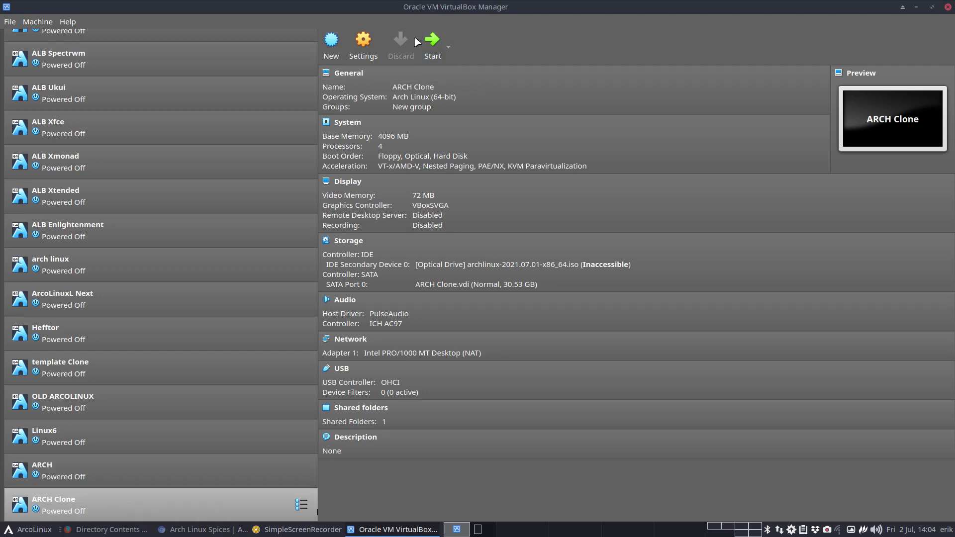
click(432, 45)
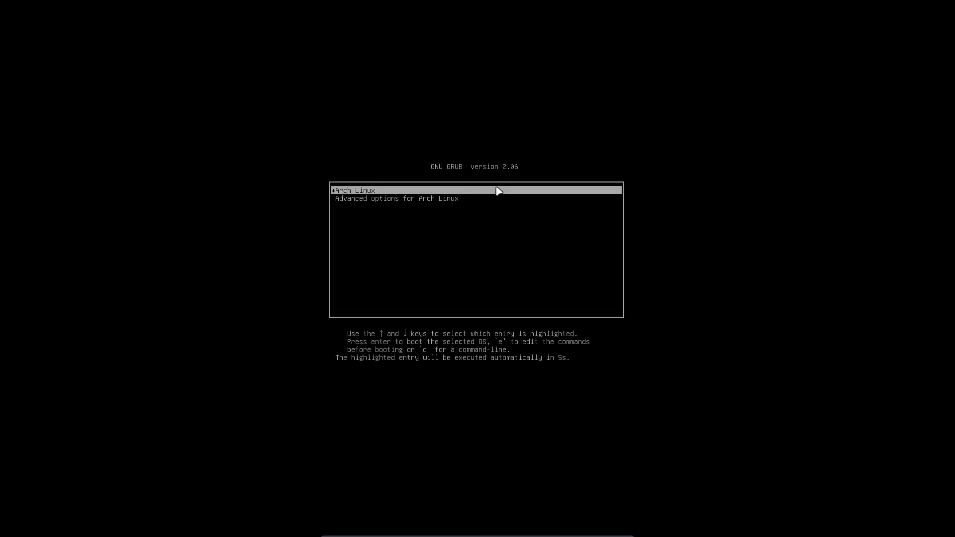
key(Return)
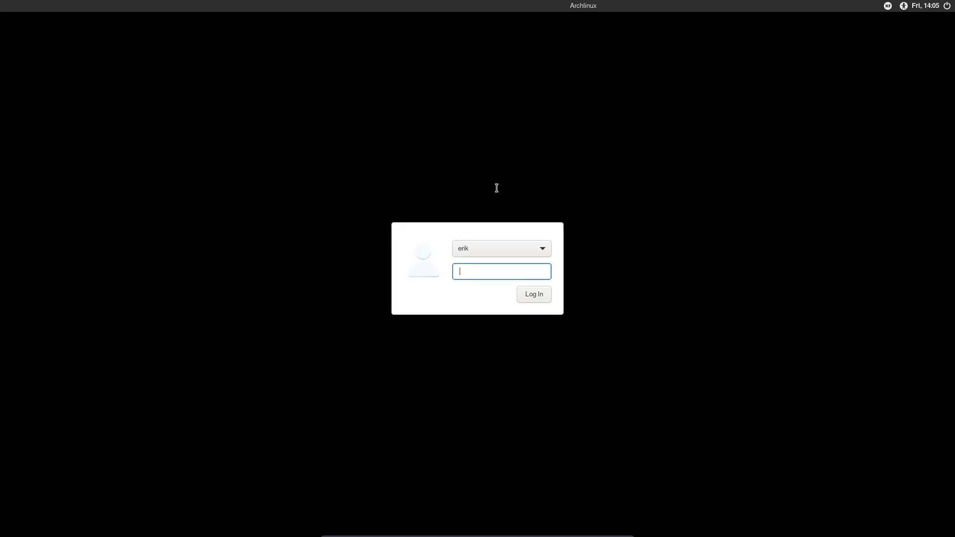
- Log in with the account password and launch Firefox from Applications > Internet
key(Return)
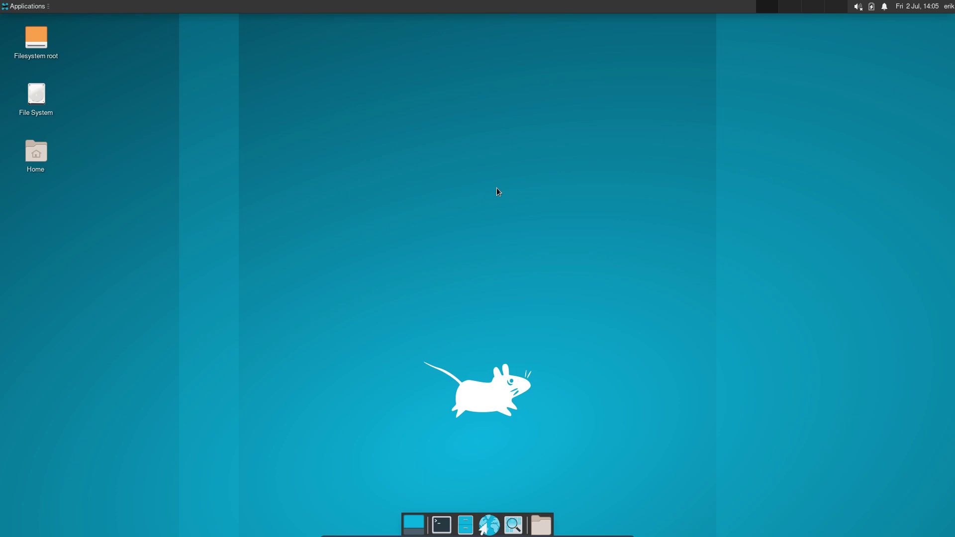
click(22, 8)
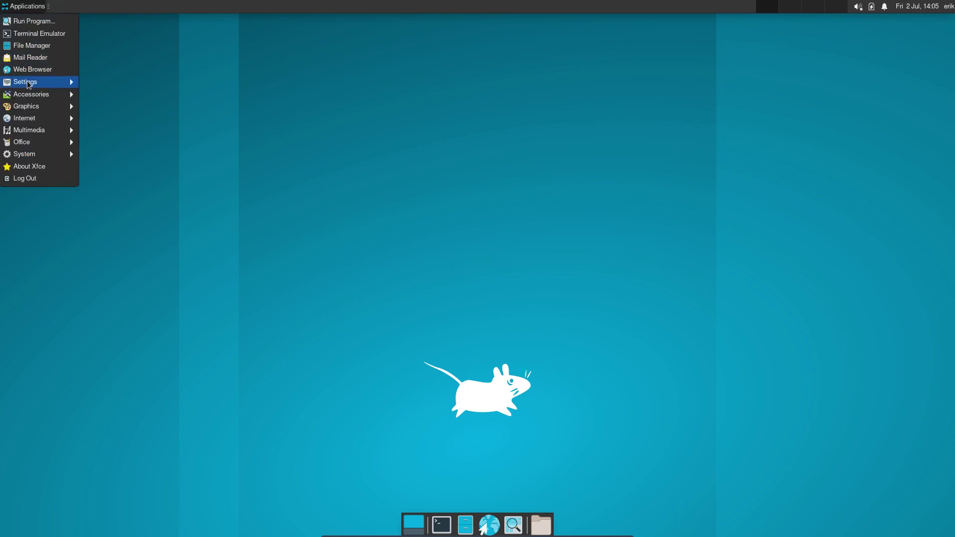
mouse_move(31, 119)
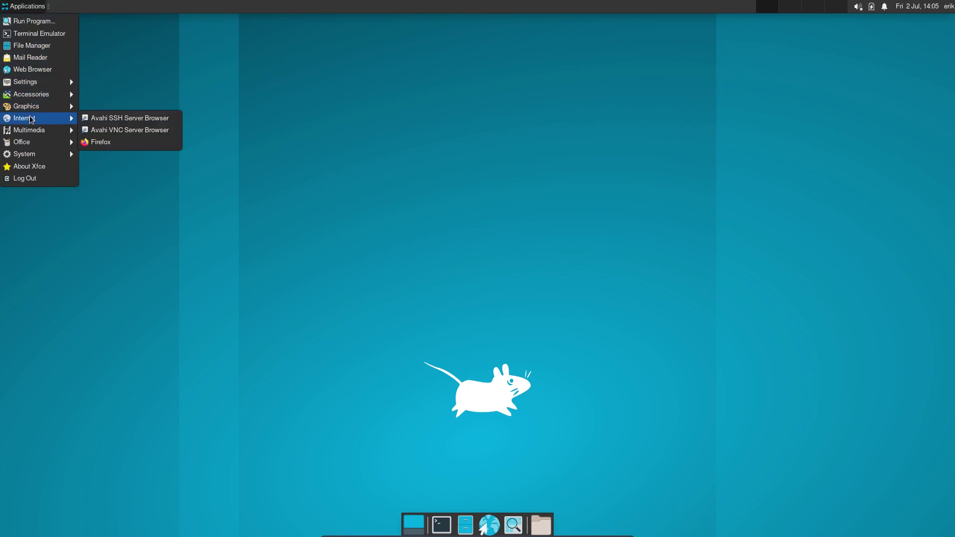
click(101, 142)
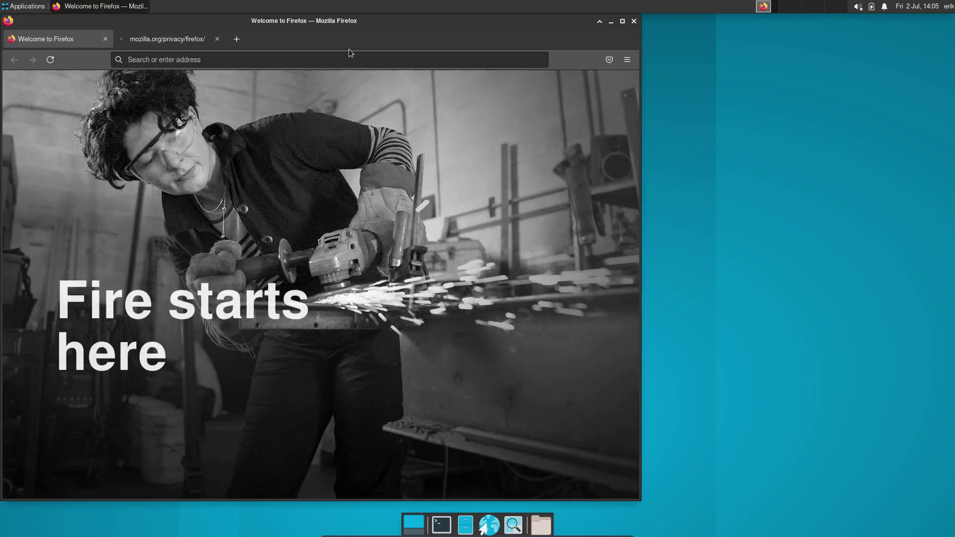
- Search for the ArcoLinux YouTube channel, accept cookies, and open the channel's Videos list
click(207, 60)
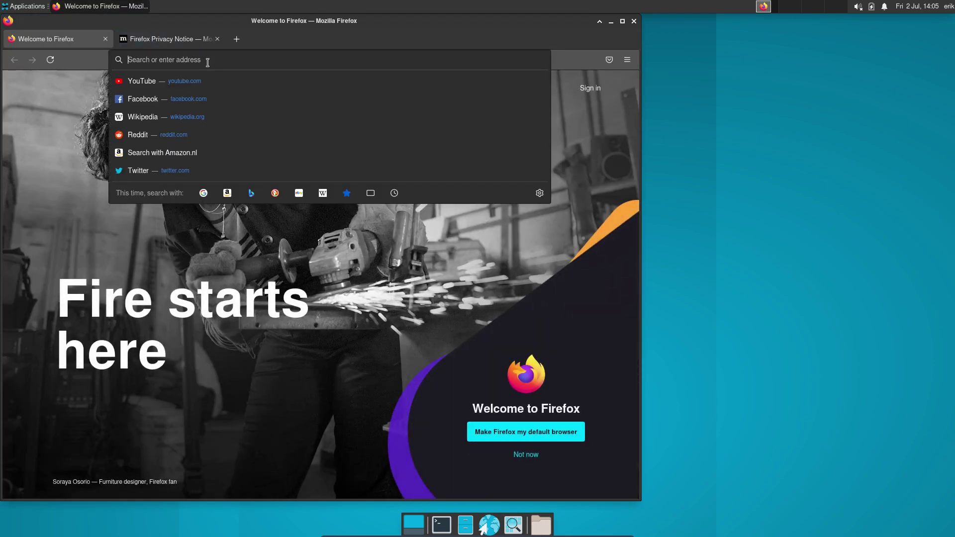
text(yqty)
key(BackSpace)
key(BackSpace)
key(BackSpace)
text(ou)
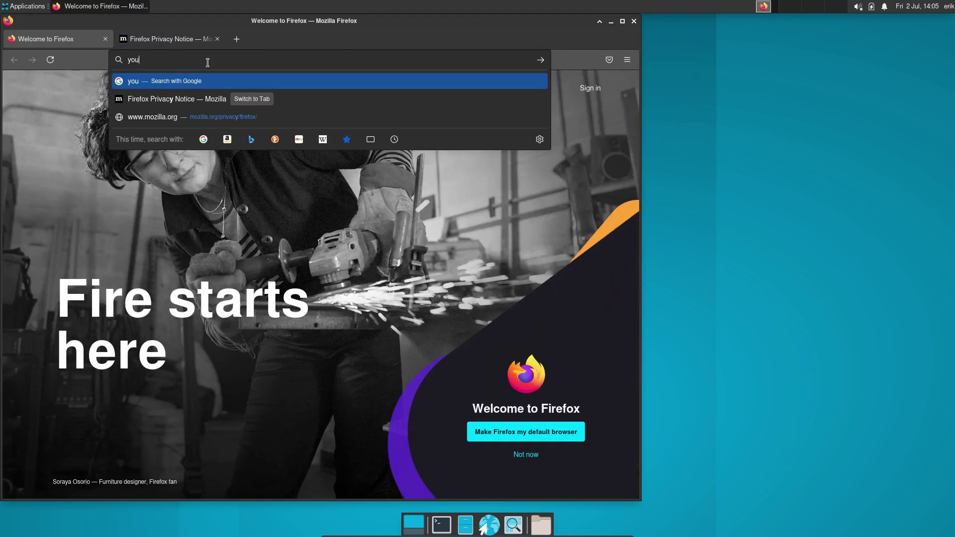
text(tube erikdubois)
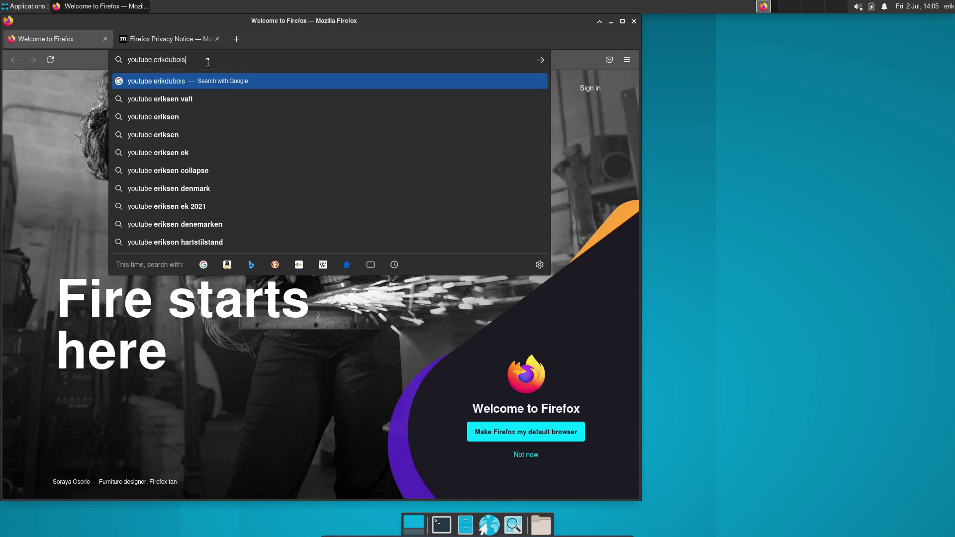
key(Return)
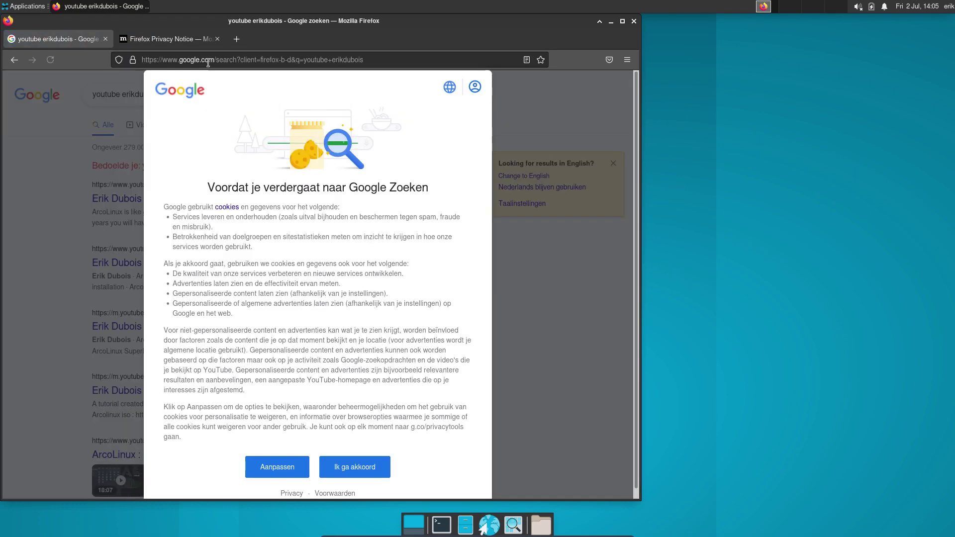
click(361, 467)
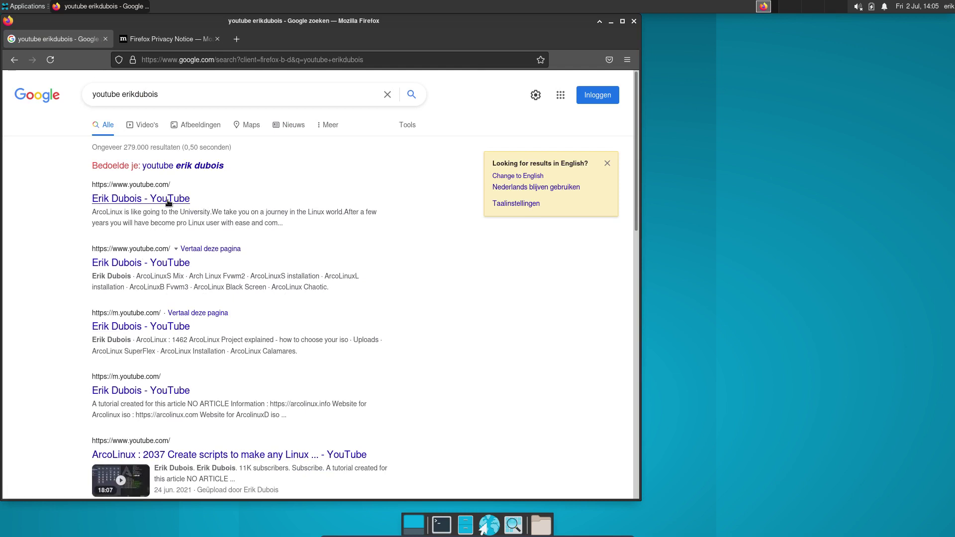
click(168, 200)
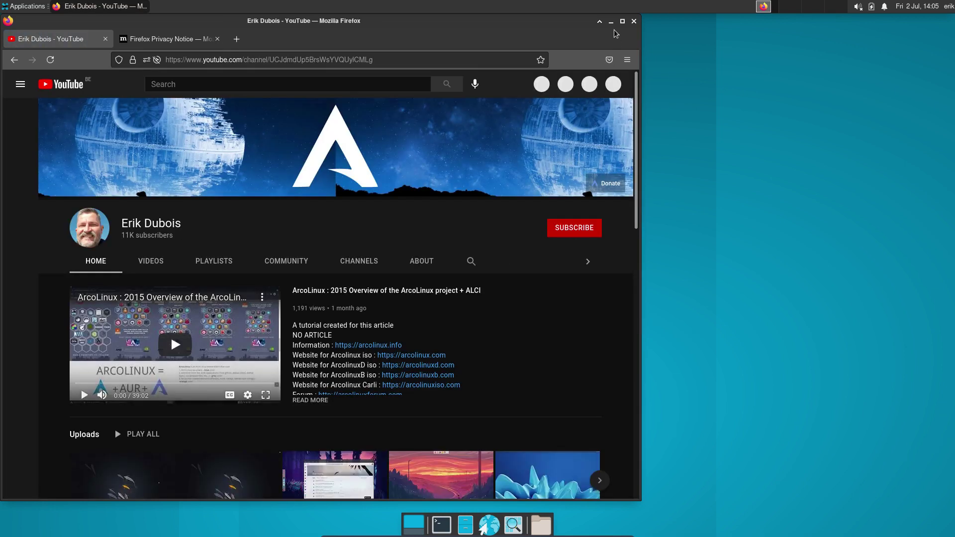
click(622, 21)
scroll(340, 450, down, 3)
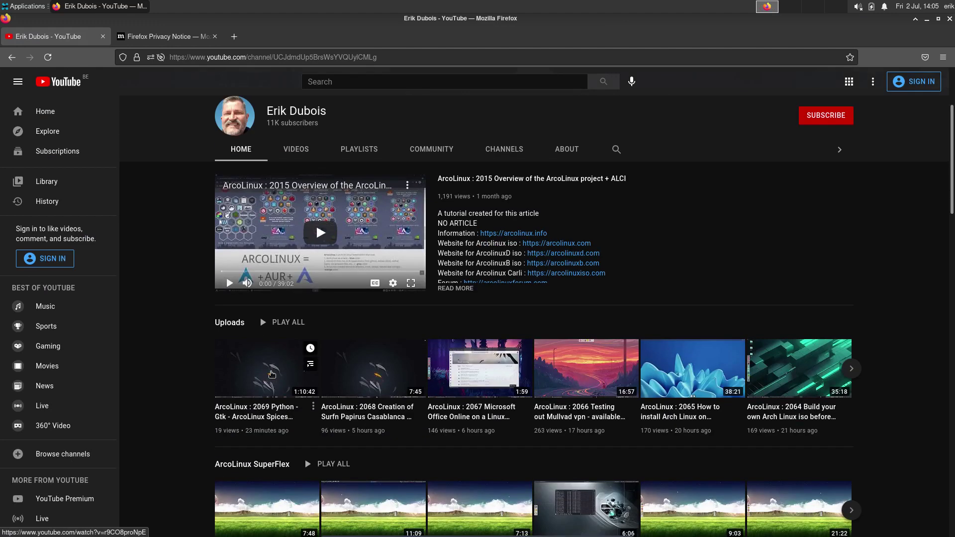
click(243, 323)
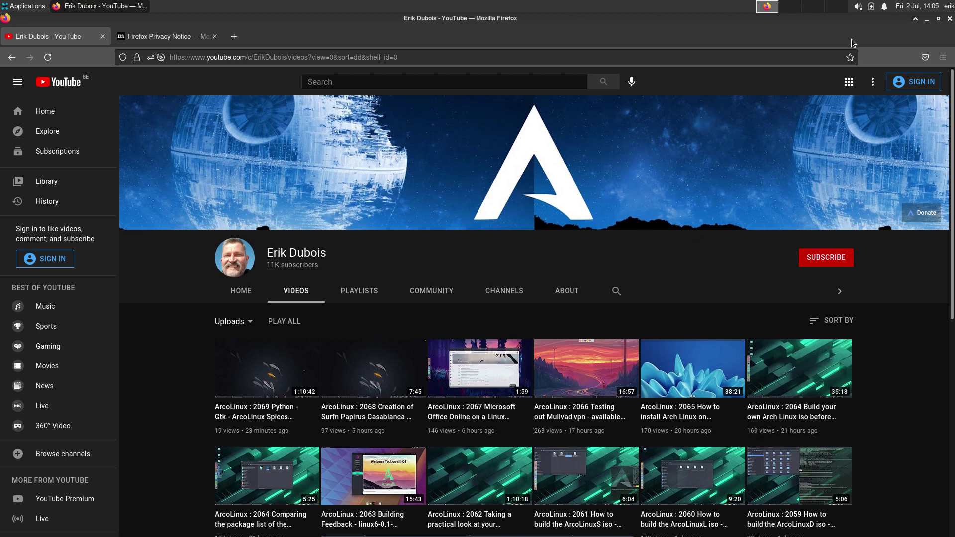
- Switch back to the Firefox Privacy Notice tab and select its address
click(927, 20)
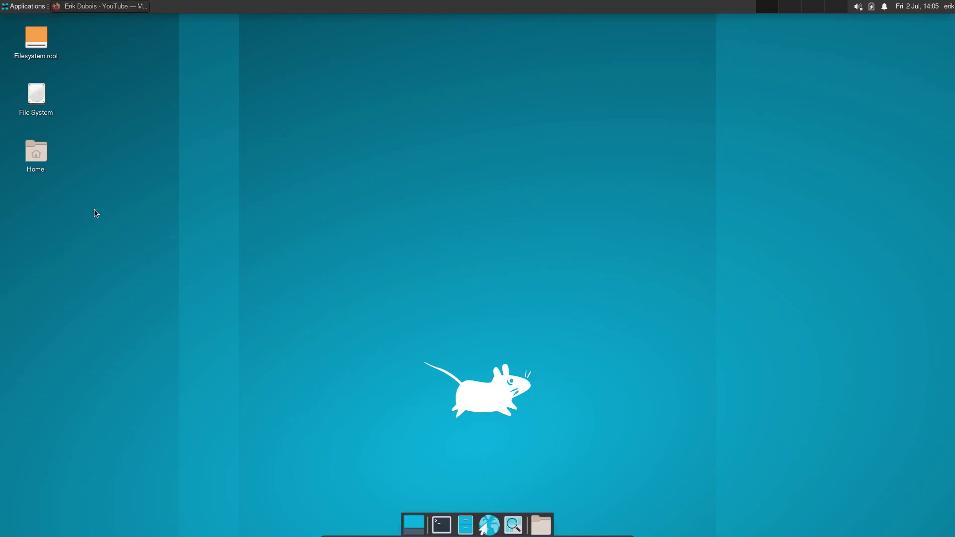
click(98, 4)
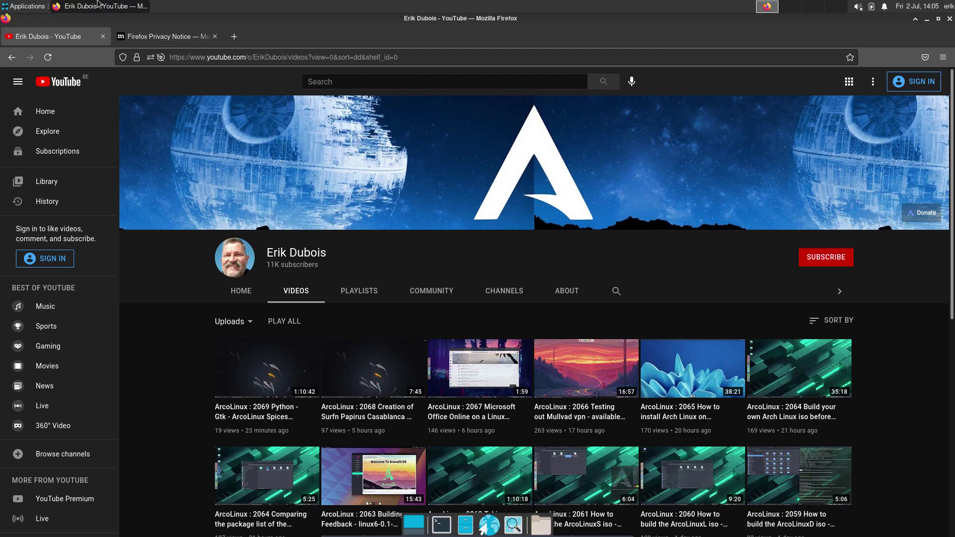
click(165, 38)
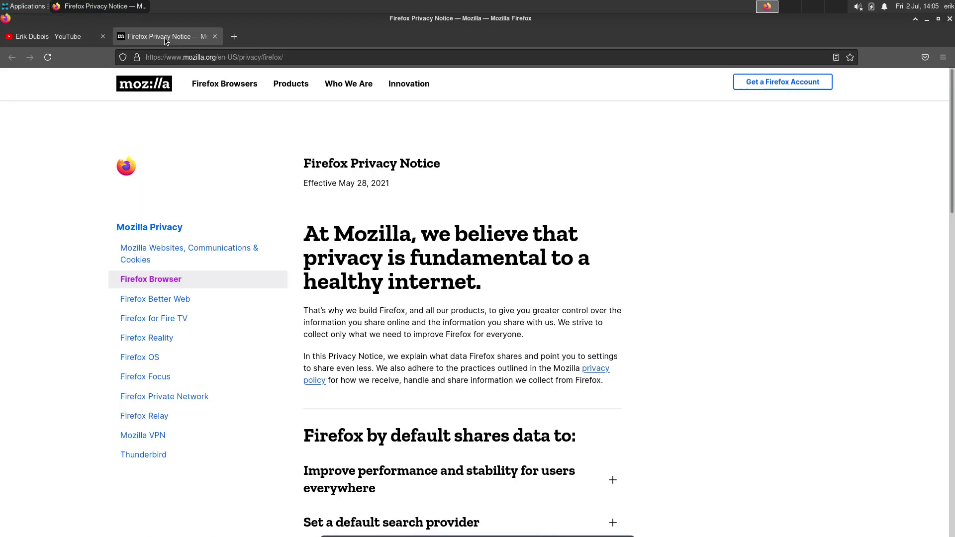
click(170, 50)
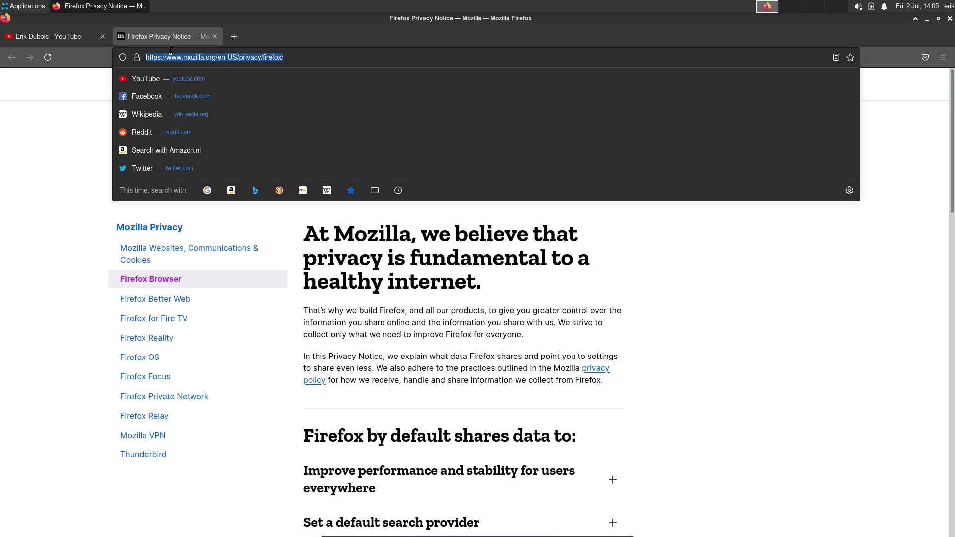
- Open a terminal and run 'setxkbmap be' to switch to the Belgian keyboard layout
key(ctrl+alt+t)
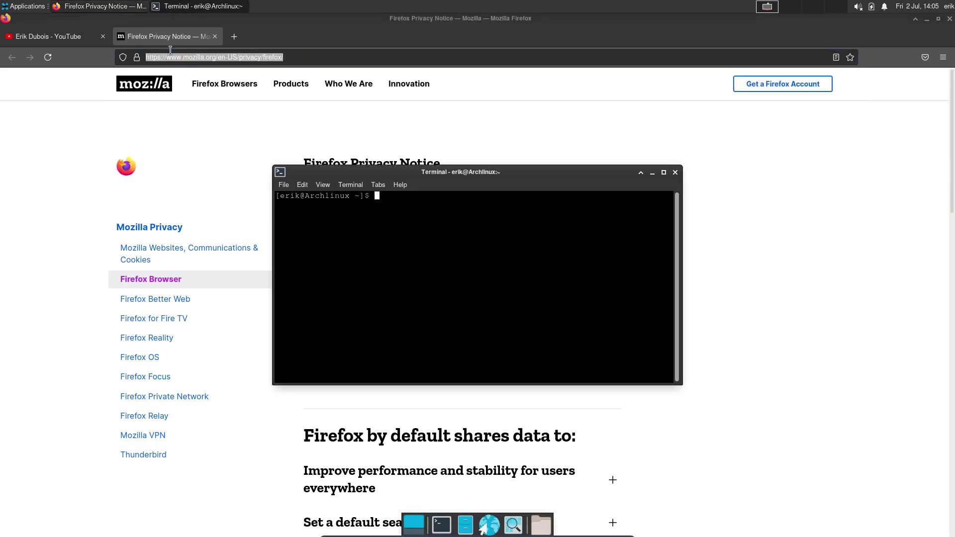
text(sudo pqc;qn)
key(BackSpace)
key(BackSpace)
key(BackSpace)
key(BackSpace)
key(BackSpace)
key(BackSpace)
key(BackSpace)
key(BackSpace)
key(BackSpace)
key(BackSpace)
key(BackSpace)
key(BackSpace)
text(st)
key(BackSpace)
key(BackSpace)
text(setxkbmap be)
key(Return)
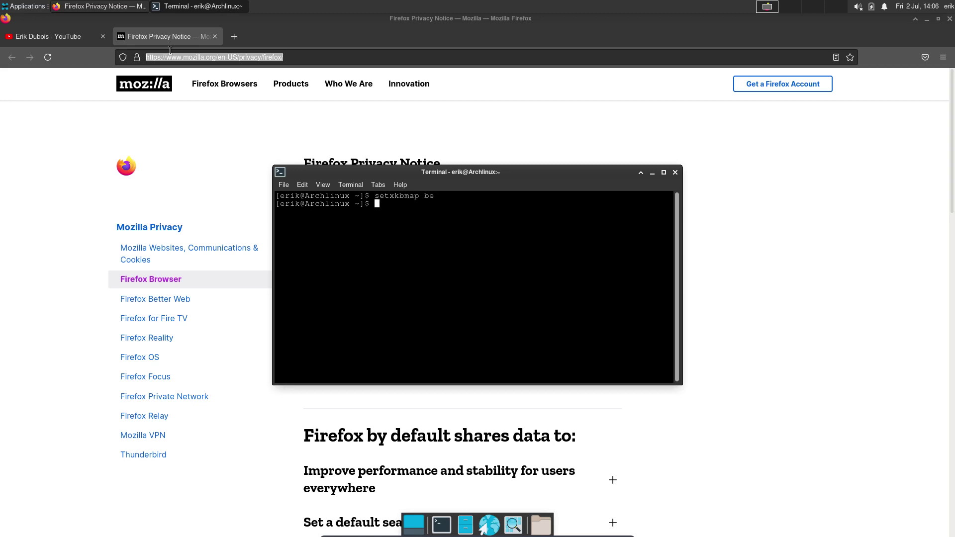
click(27, 6)
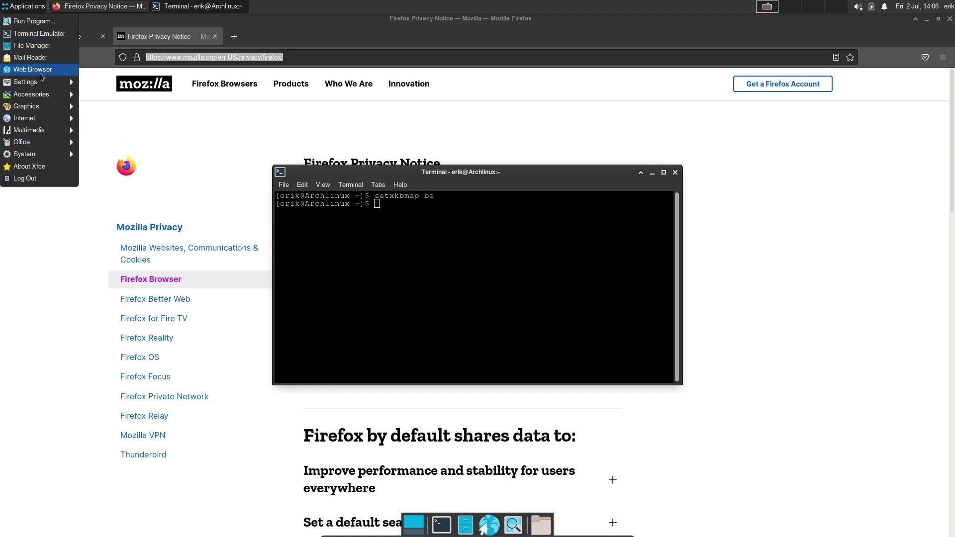
- In Keyboard settings' Layout tab, turn off system defaults to keep Belgian, then close
mouse_move(43, 81)
click(102, 83)
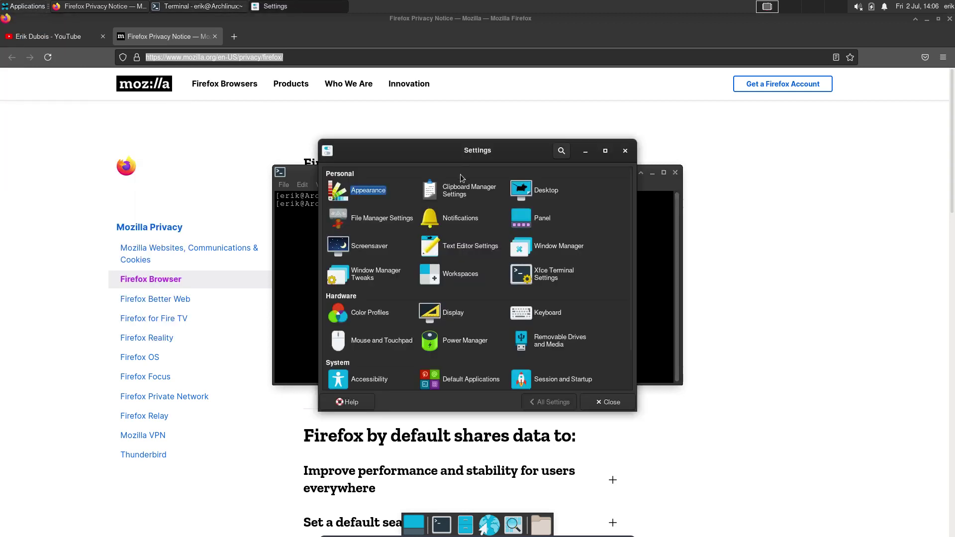
click(554, 314)
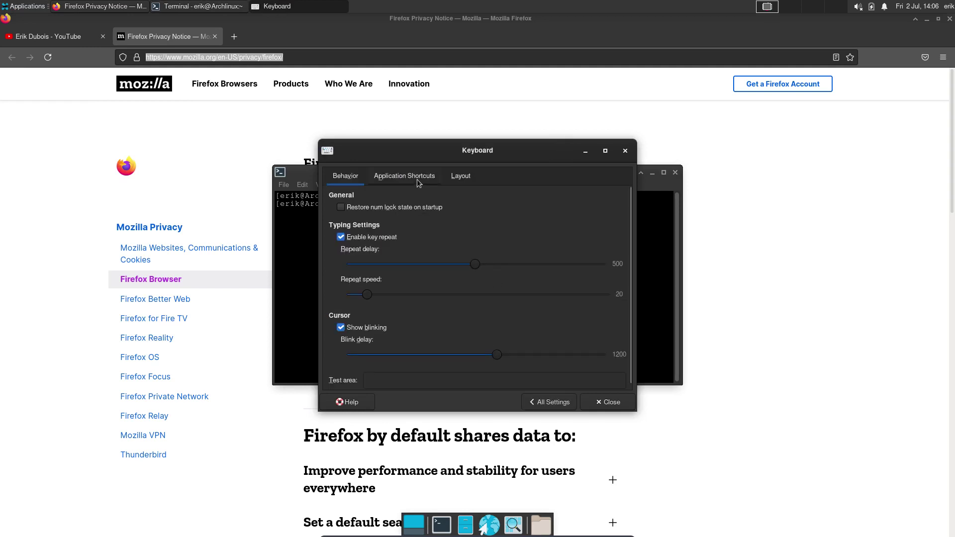
click(457, 178)
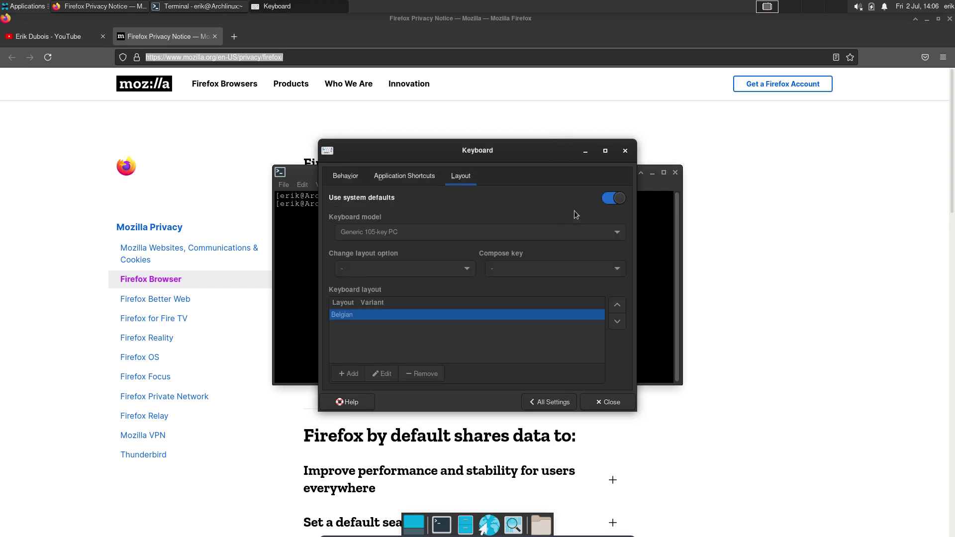
click(611, 197)
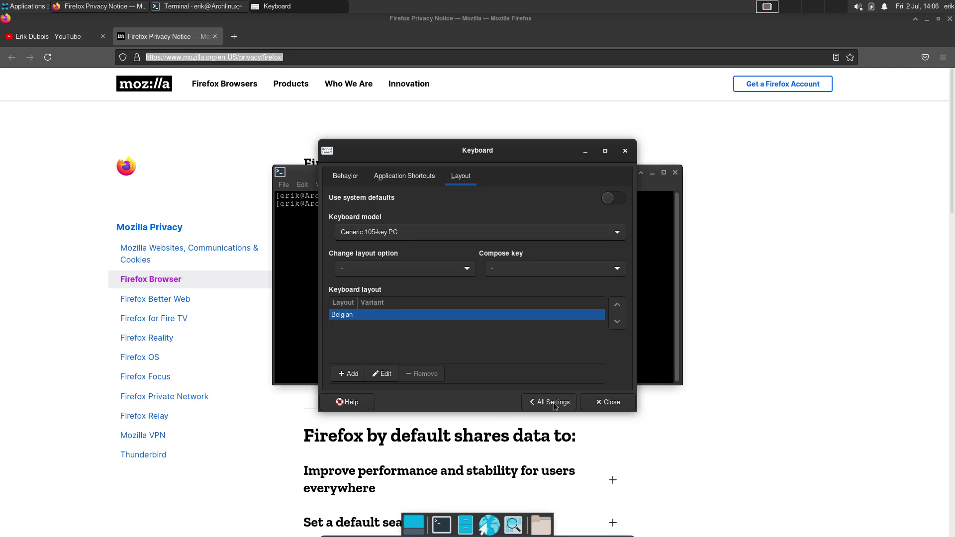
click(604, 402)
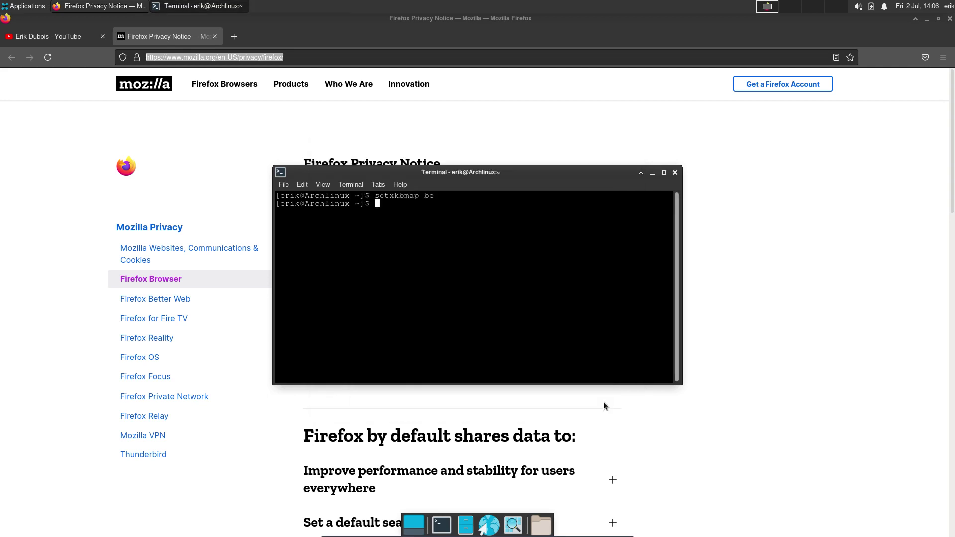
- Move the terminal aside and load arcolinux.info from Firefox's address bar
drag(498, 175, 653, 229)
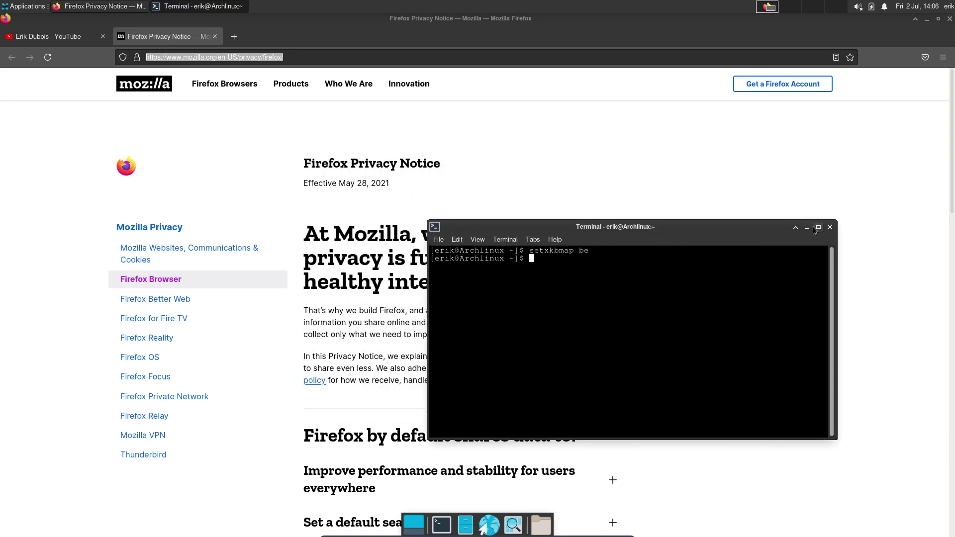
click(307, 58)
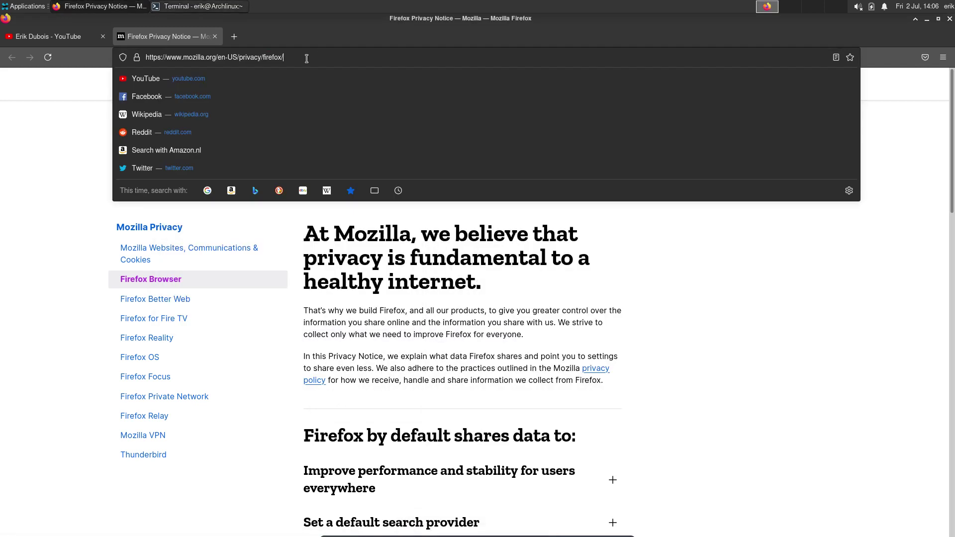
key(ctrl+a)
text(arc)
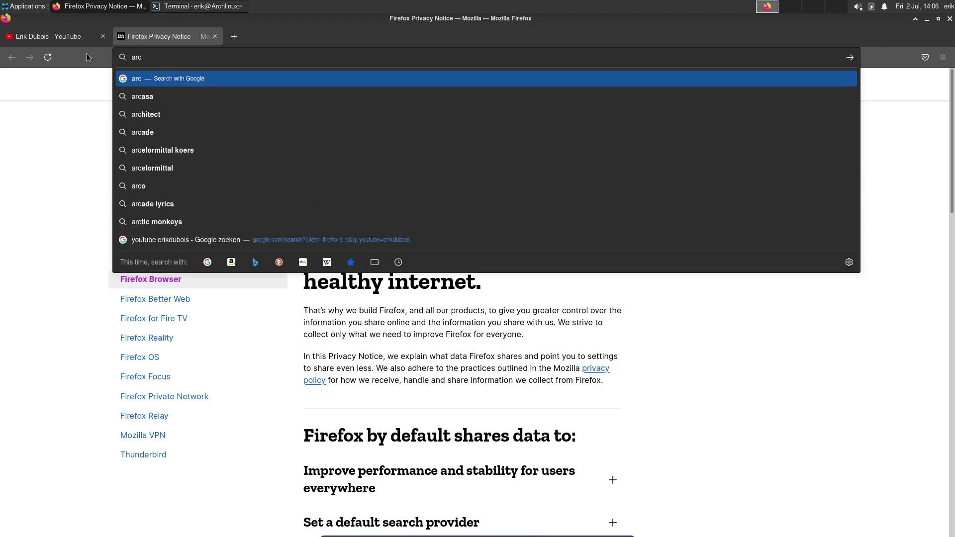
text(olinuix)
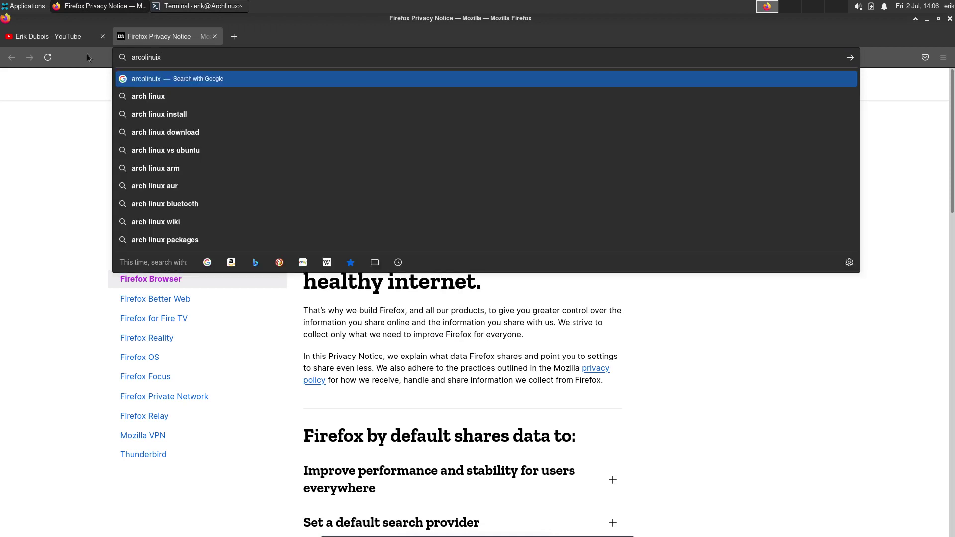
key(BackSpace)
key(BackSpace)
text(x.info)
key(Return)
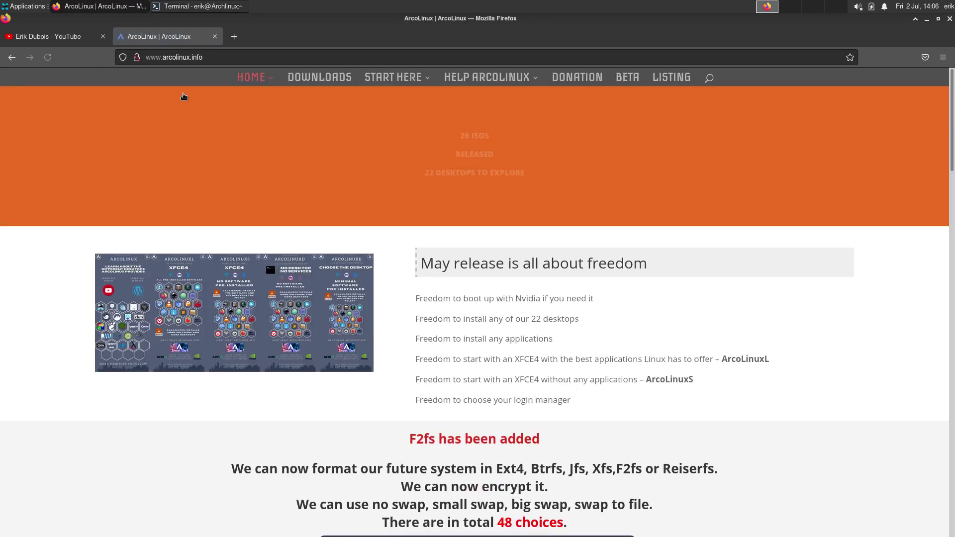
- Go to the DOWNLOADS page and follow the Download ArcoLinux Spices App link
scroll(621, 242, down, 20)
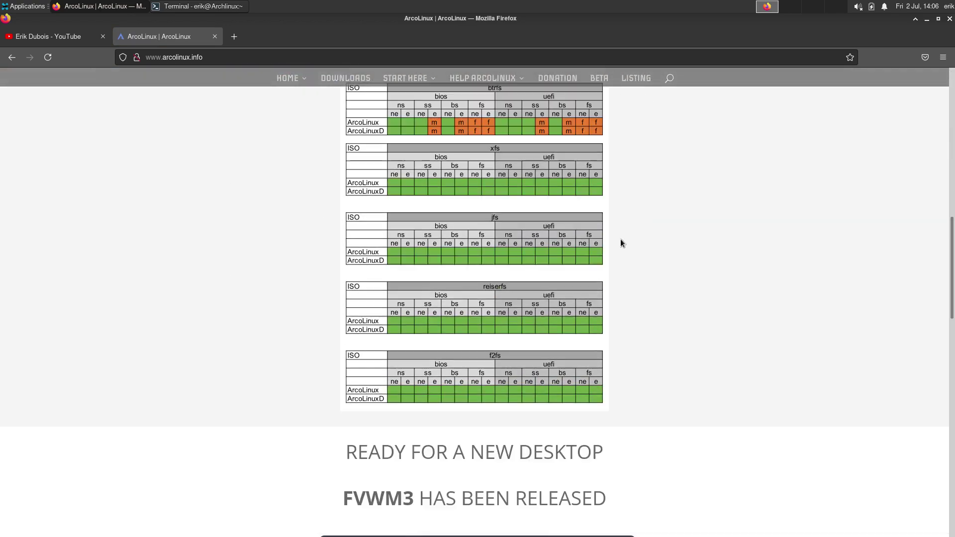
scroll(621, 242, down, 10)
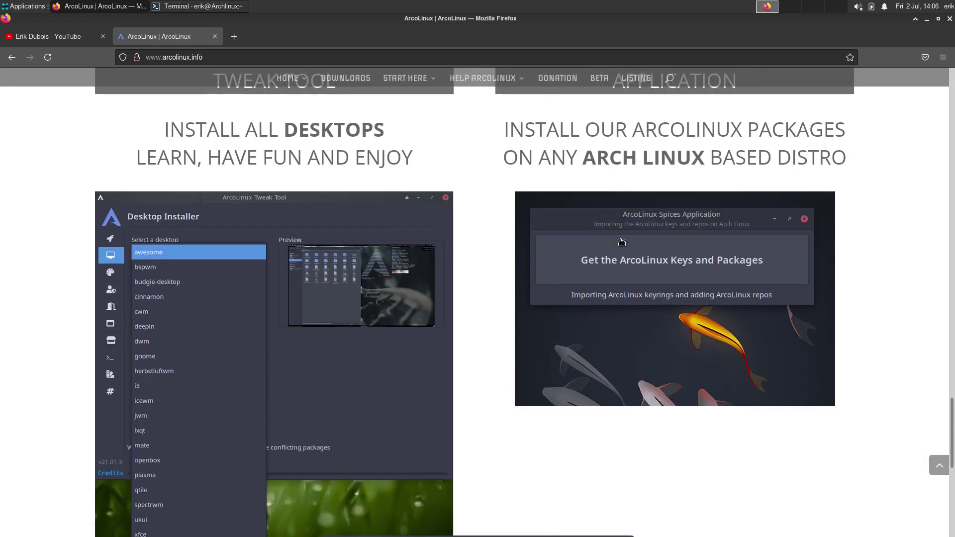
scroll(622, 243, up, 2)
scroll(622, 243, up, 1)
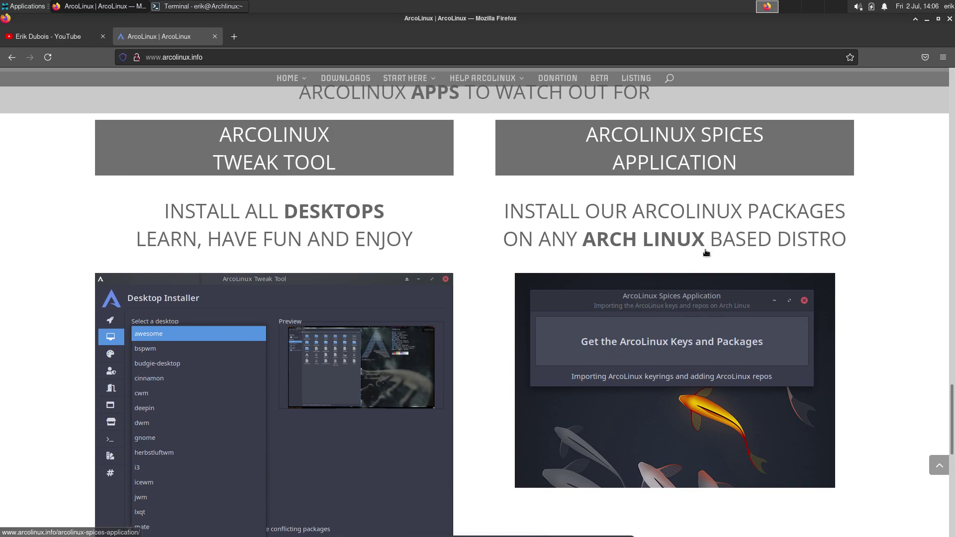
click(352, 75)
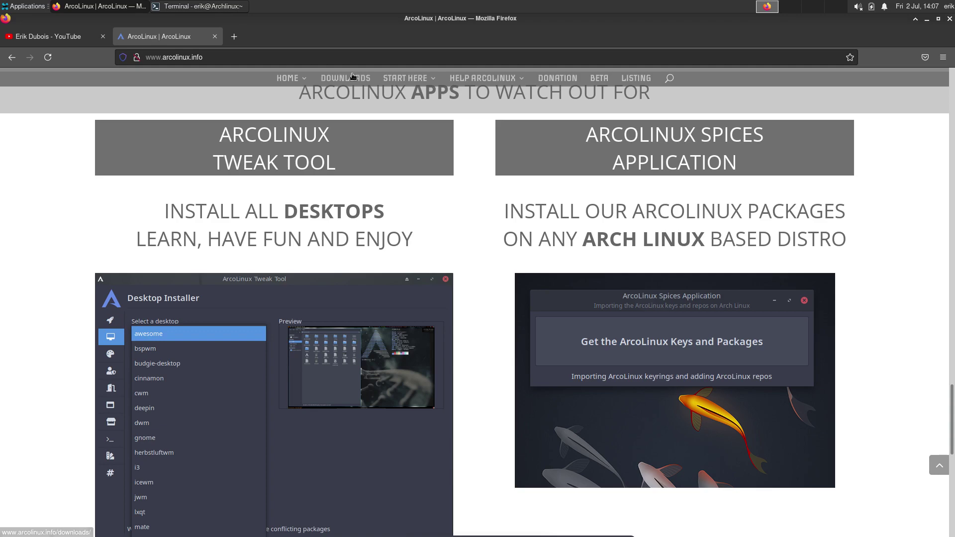
scroll(654, 290, down, 4)
scroll(653, 286, down, 12)
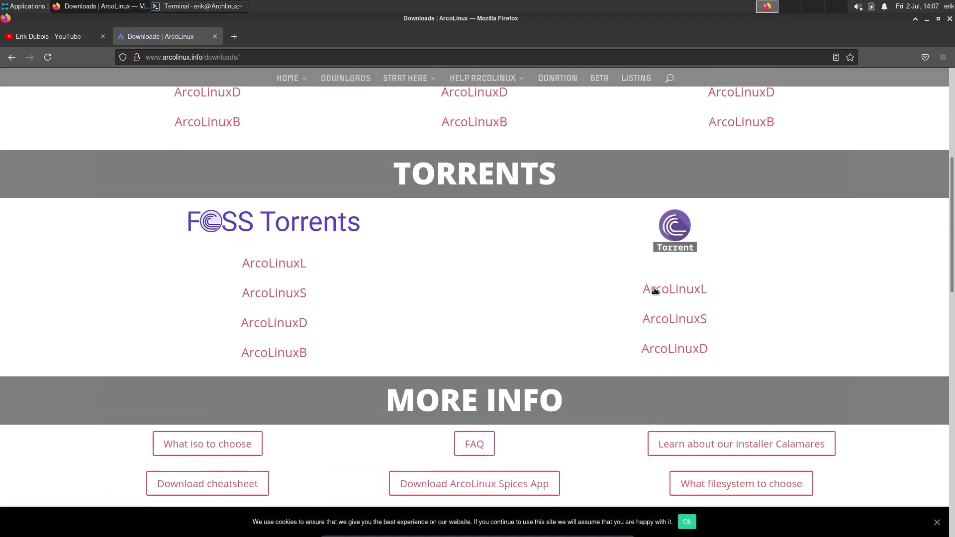
scroll(641, 286, up, 7)
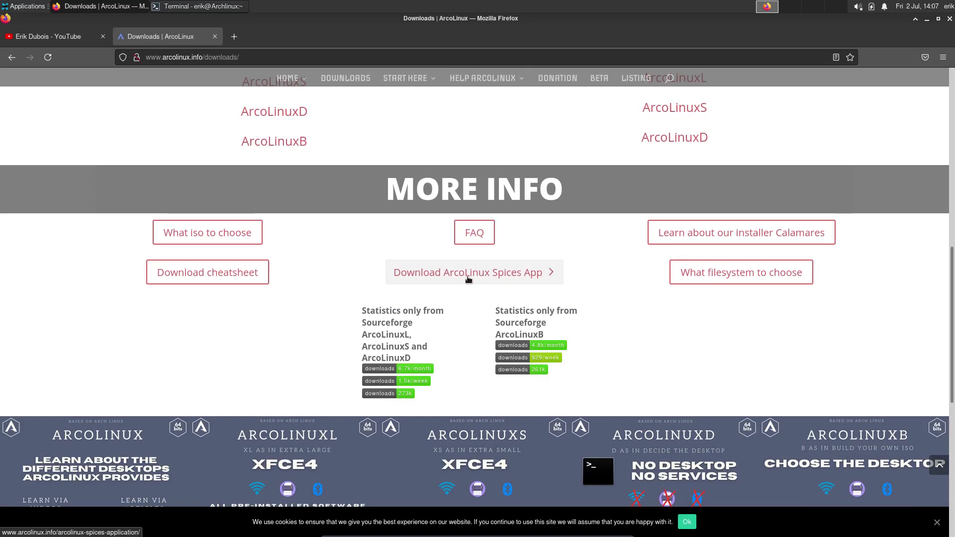
click(468, 273)
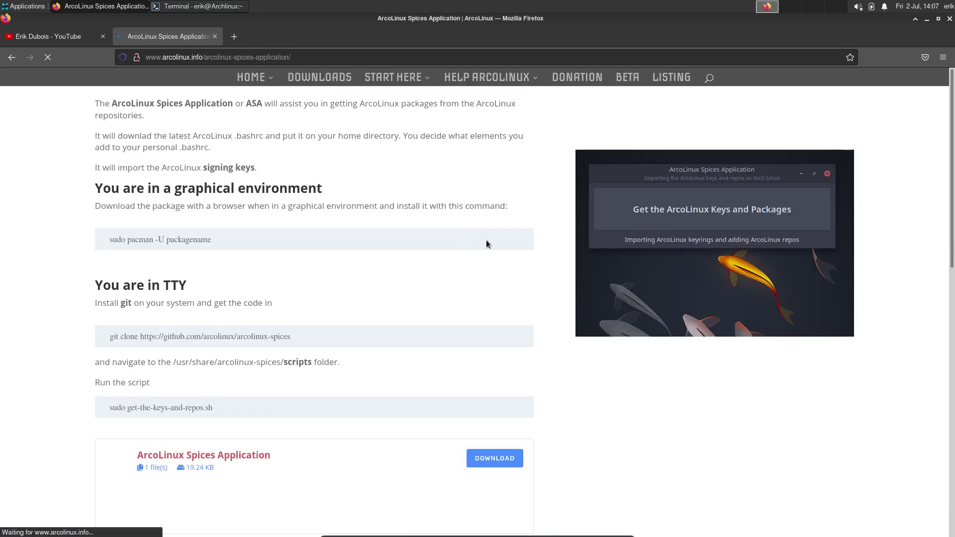
- Download arcolinux-spices-git-21.07-04-any.pkg.tar.zst, saving this file type to disk automatically from now on
click(502, 462)
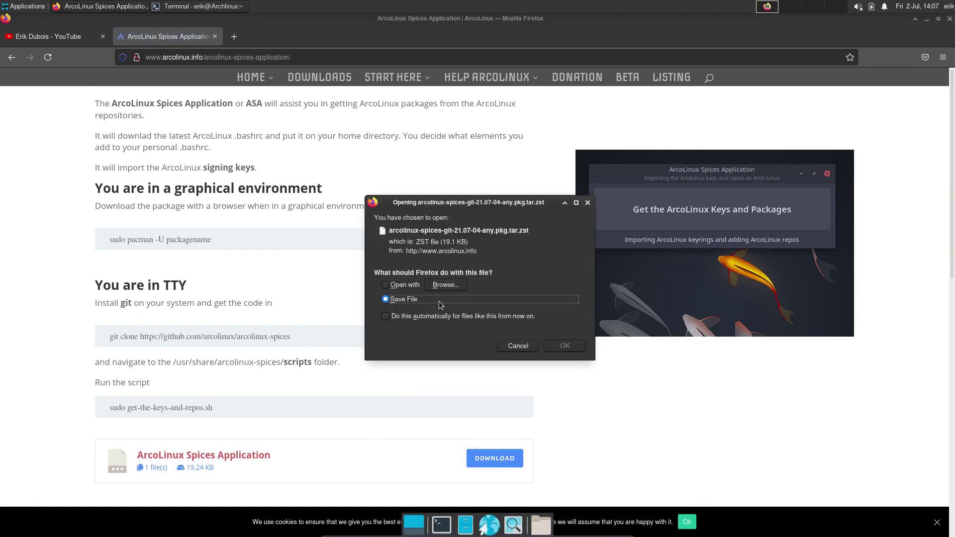
click(409, 317)
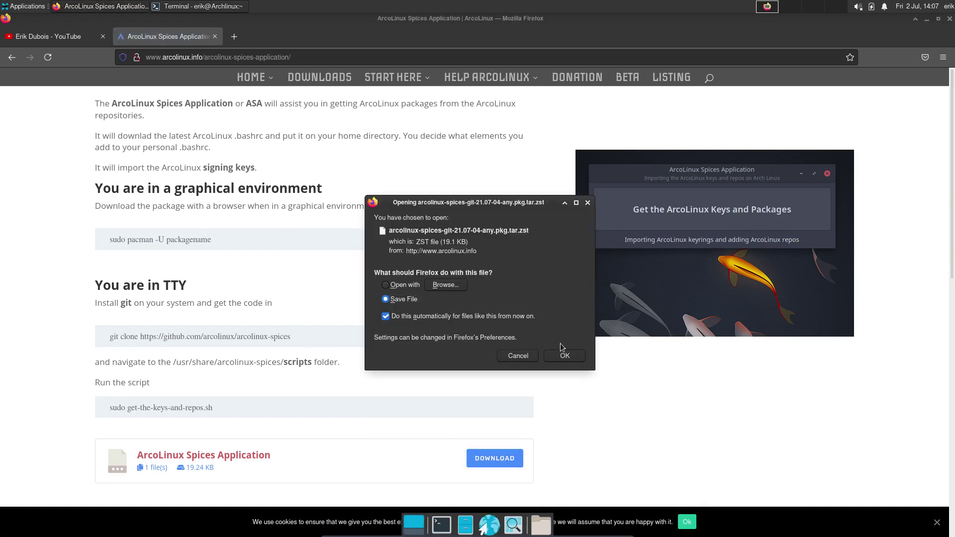
click(565, 356)
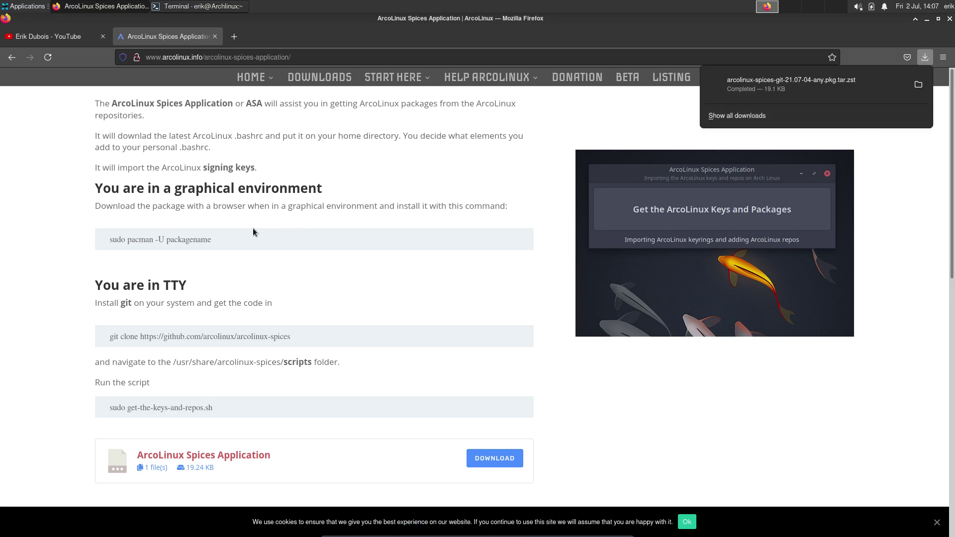
- Highlight the git clone, /usr/share/arcolinux-spices/scripts and sudo get-the-keys-and-repos.sh lines, then reveal the package in Downloads
double_click(171, 286)
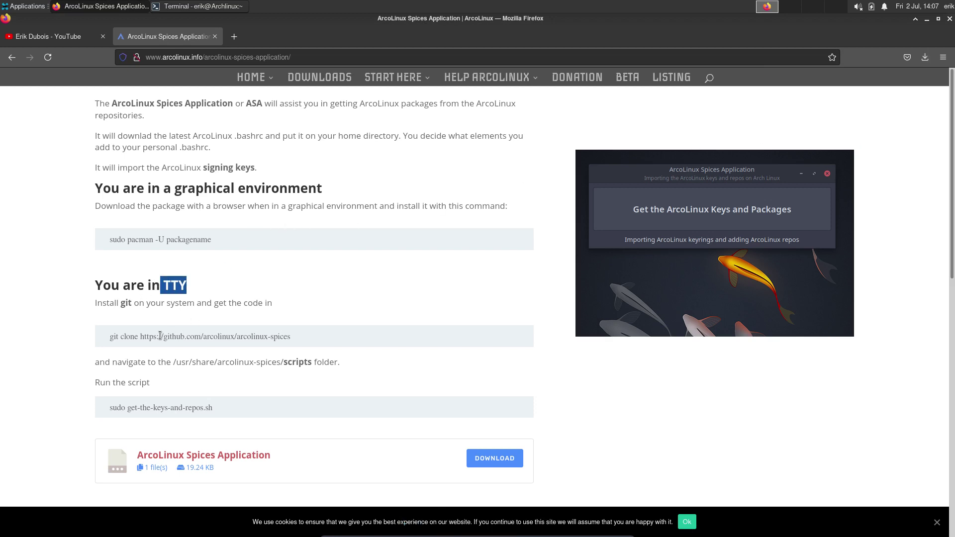
drag(110, 339, 333, 331)
triple_click(333, 334)
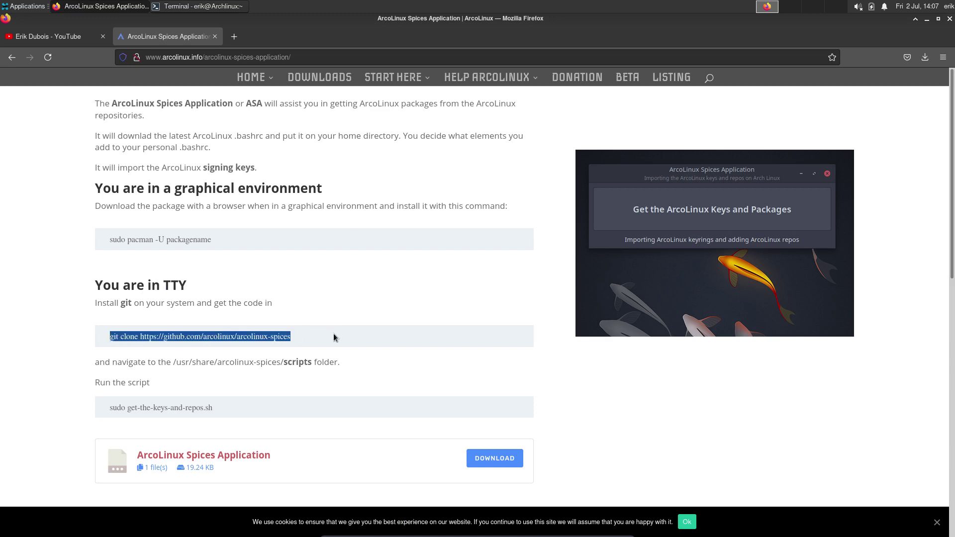
click(123, 302)
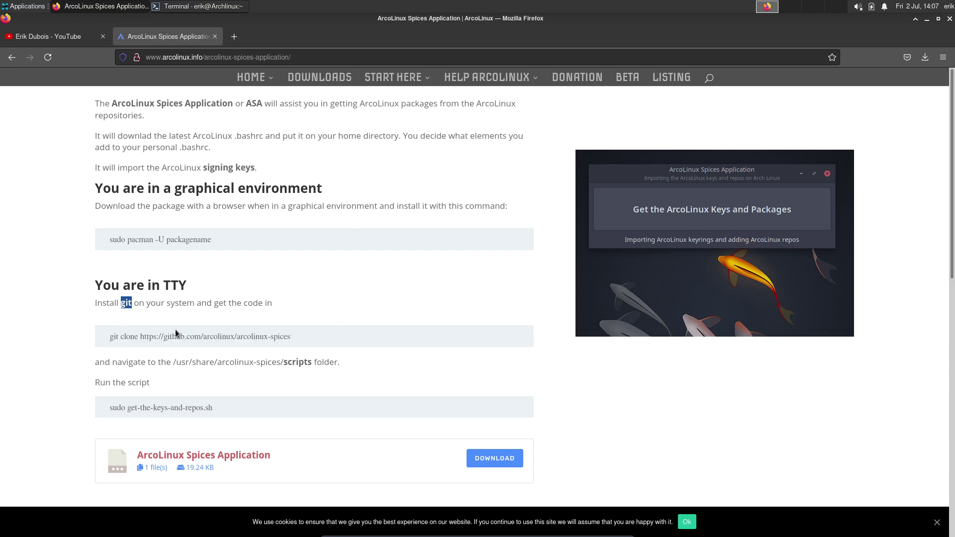
drag(173, 363, 285, 364)
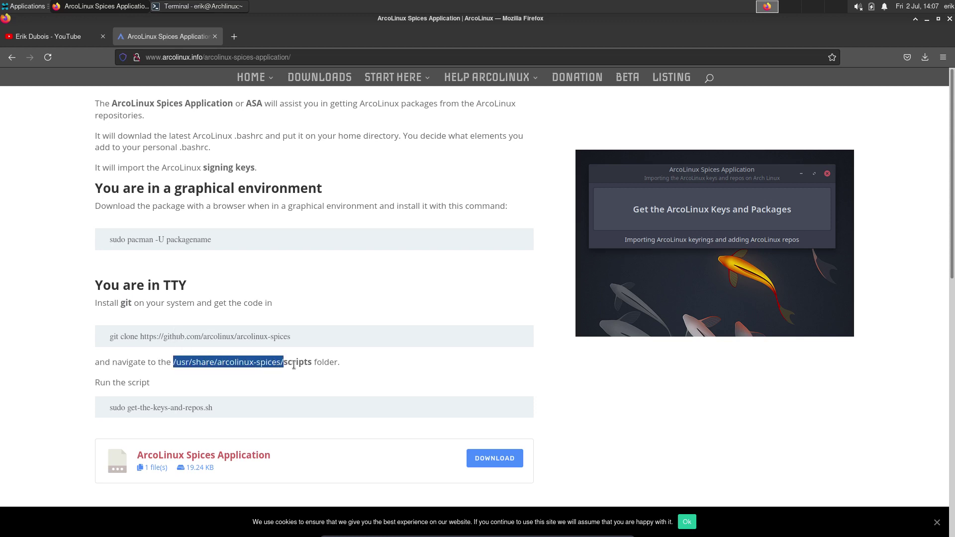
double_click(293, 365)
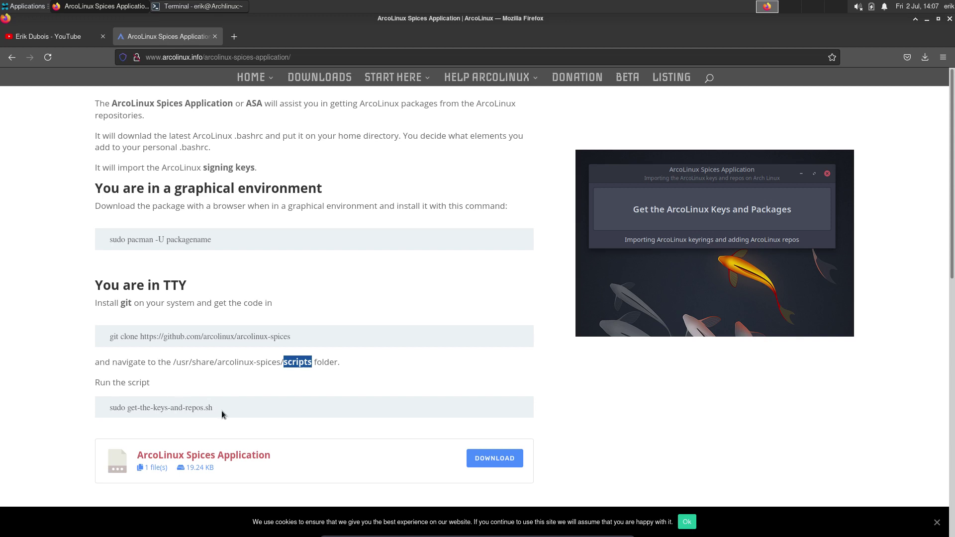
drag(222, 410, 106, 411)
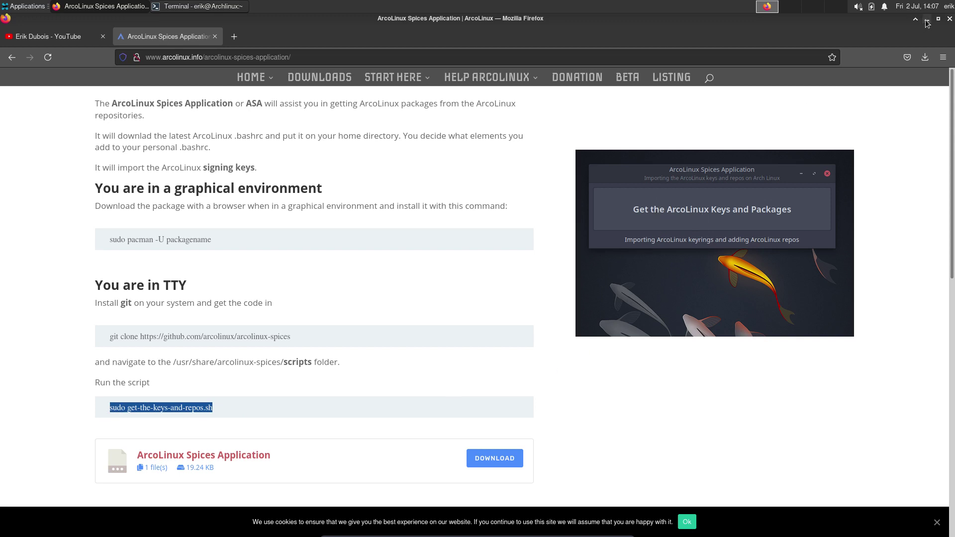
click(927, 52)
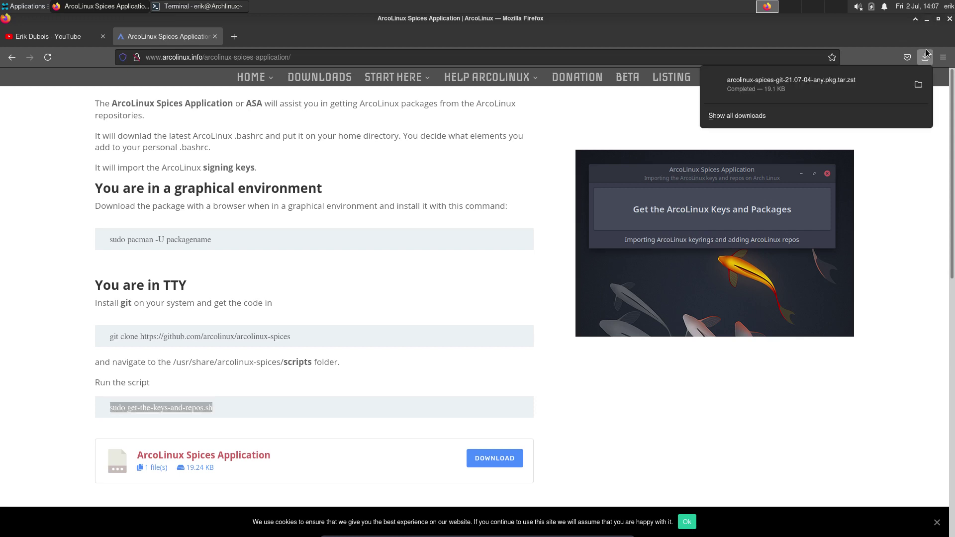
click(919, 86)
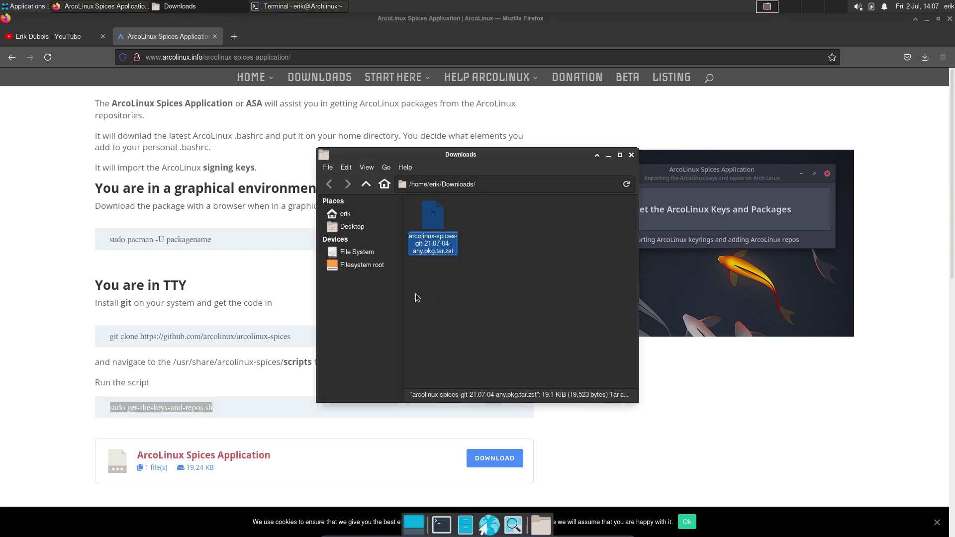
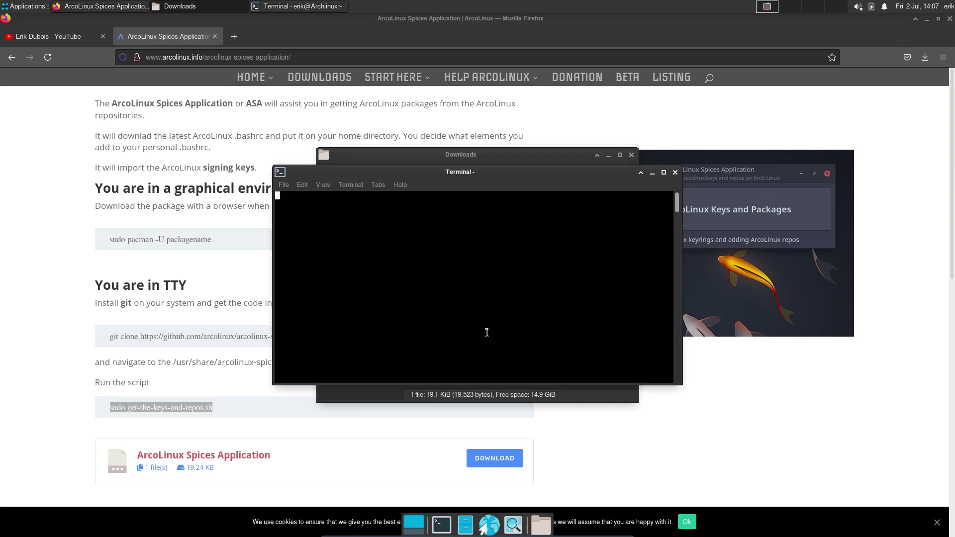
- Install arcolinux-spices-git-21.07-04-any.pkg.tar.zst with sudo pacman -U, entering the sudo password
text(sudo pacman -U)
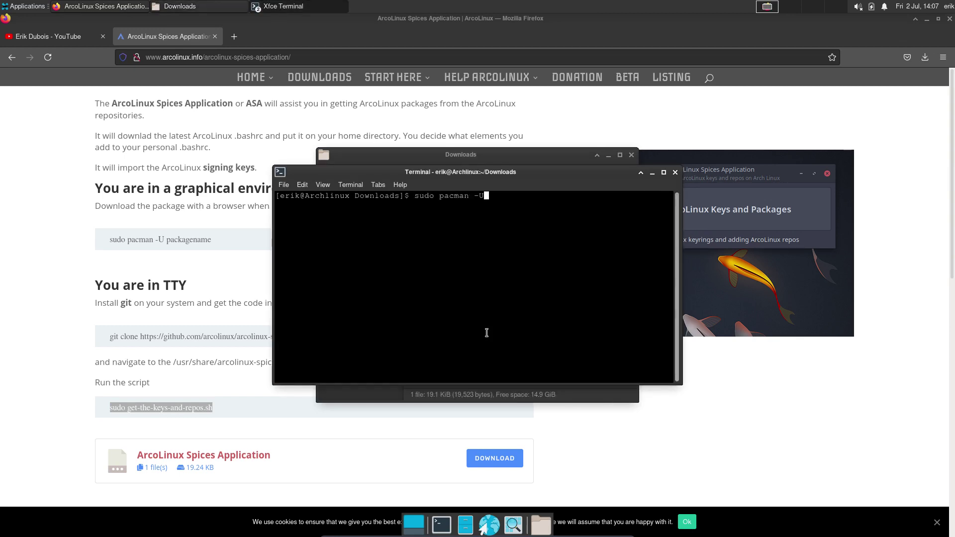
text( ar)
key(Tab)
key(Return)
key(Return)
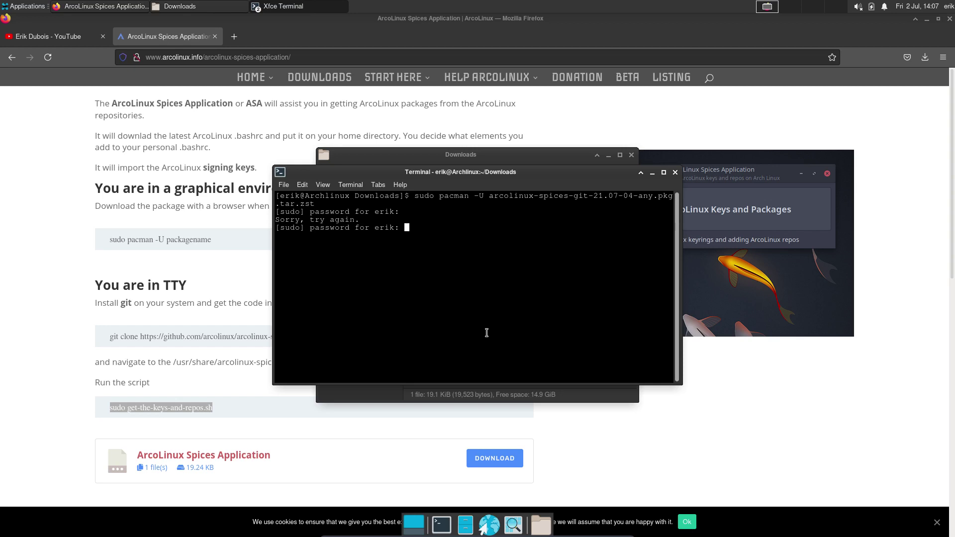
key(Return)
key(Return)
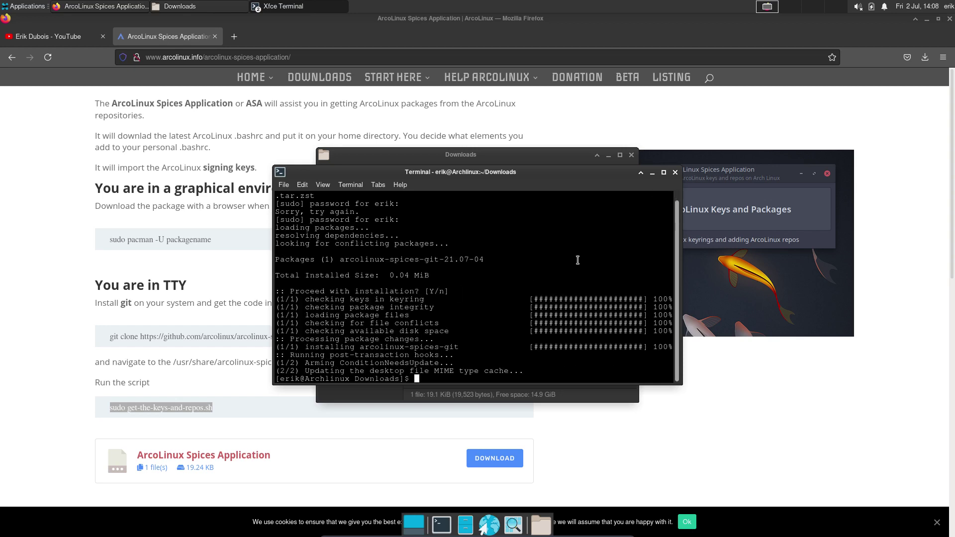
text(arcolinux-spices)
- Launch ArcoLinux Spices from the Accessories applications menu
click(5, 4)
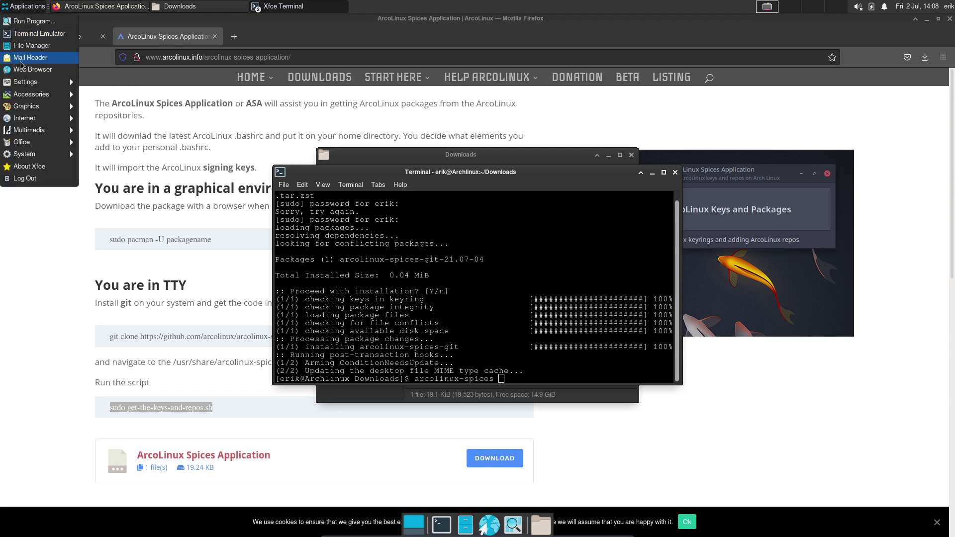
mouse_move(31, 93)
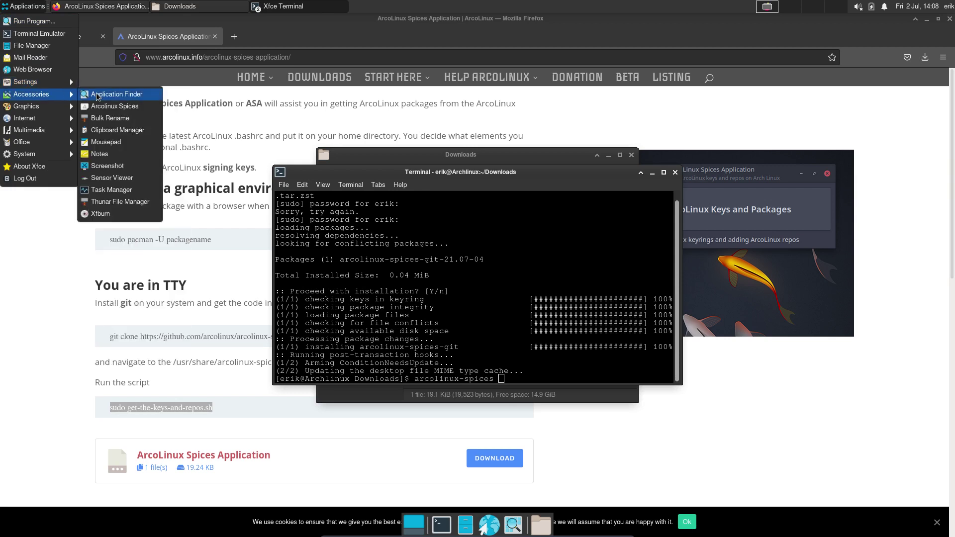
click(114, 106)
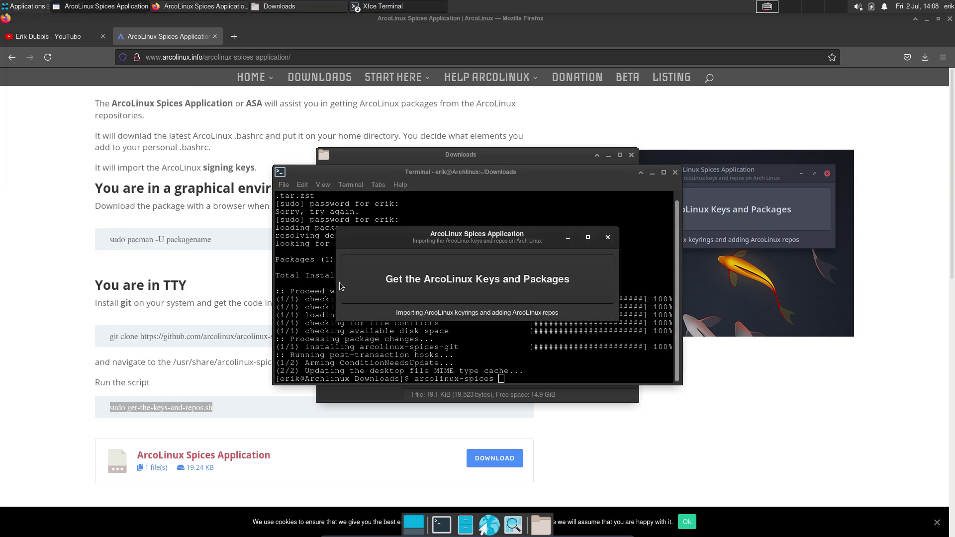
- Get the ArcoLinux keys and packages with the admin password, then close Spices and the Downloads terminal
click(381, 288)
text(******)
key(Return)
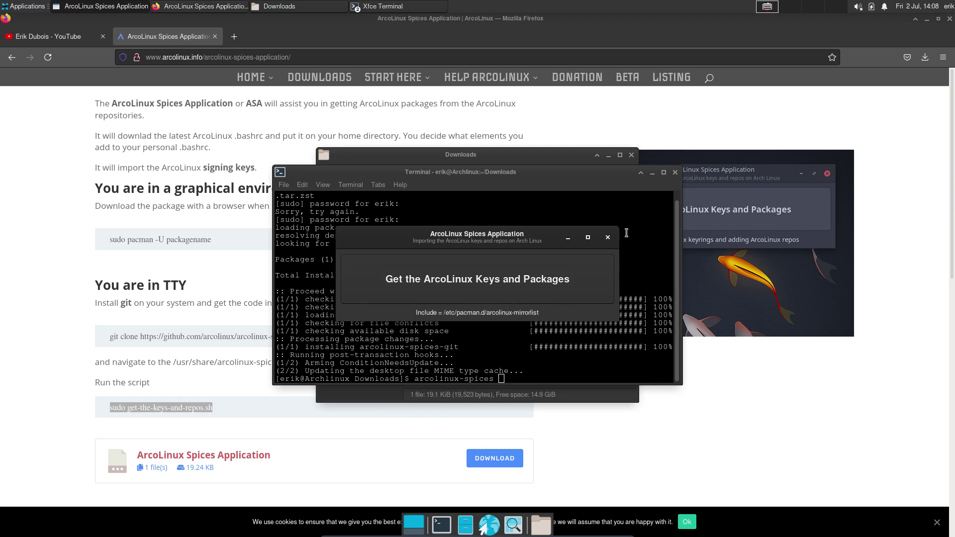
click(608, 238)
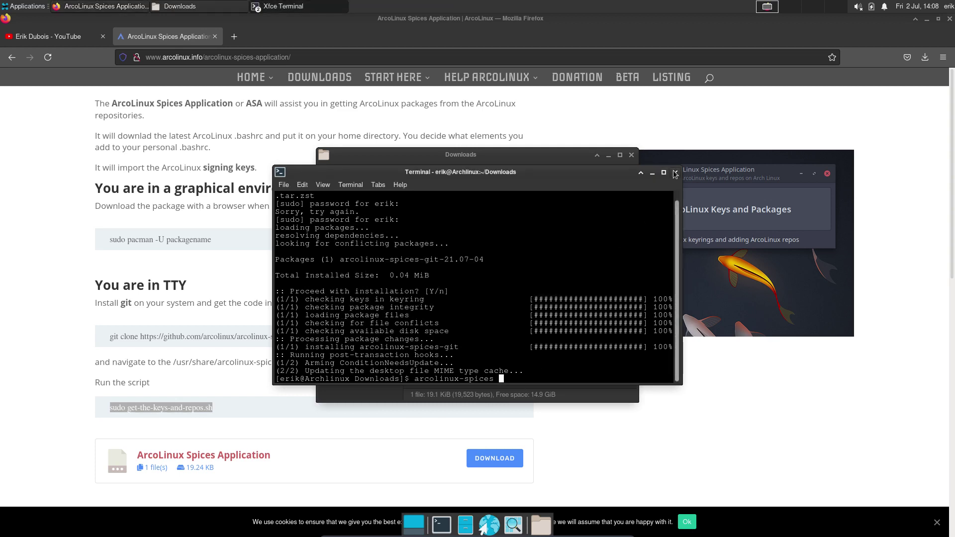
click(675, 173)
- Close the Downloads file manager and quit Firefox, closing both open tabs
click(631, 155)
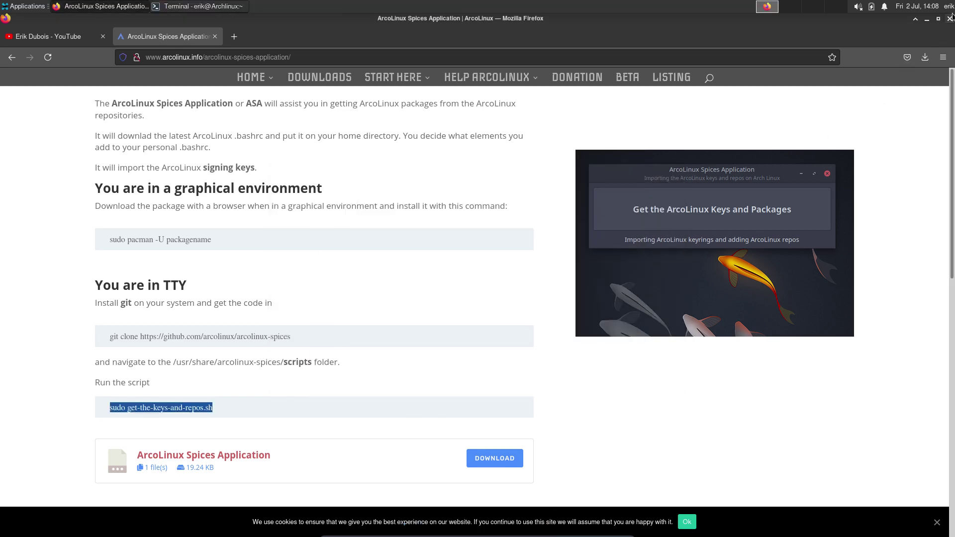
click(950, 18)
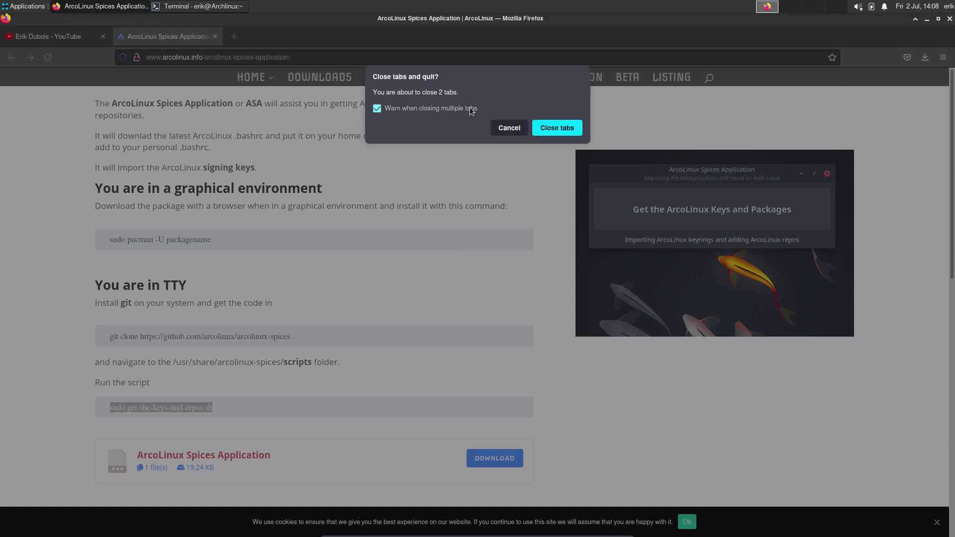
click(557, 128)
text(sudo pacma)
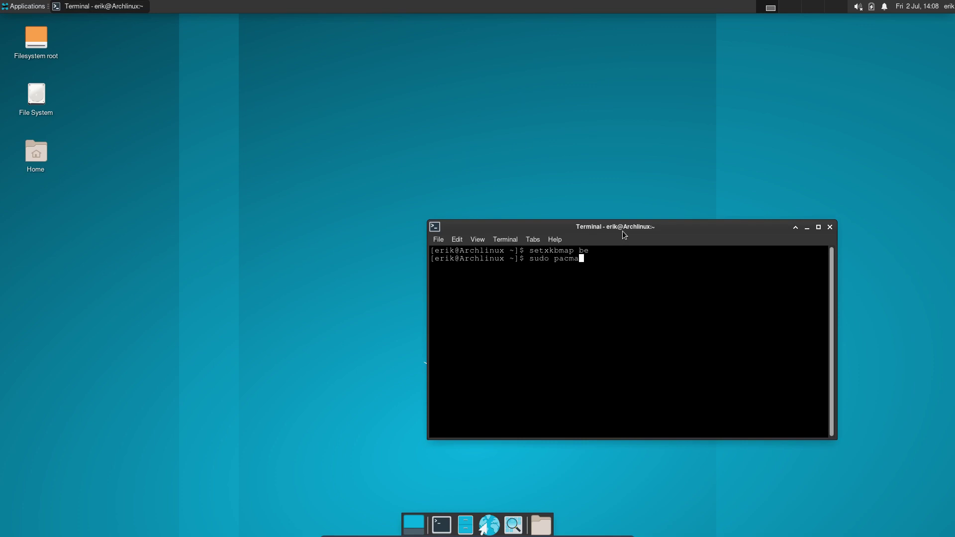
text(n -Syyu)
- Sync all package databases, including the ArcoLinux repos, with sudo pacman -Syyu
key(Return)
key(Return)
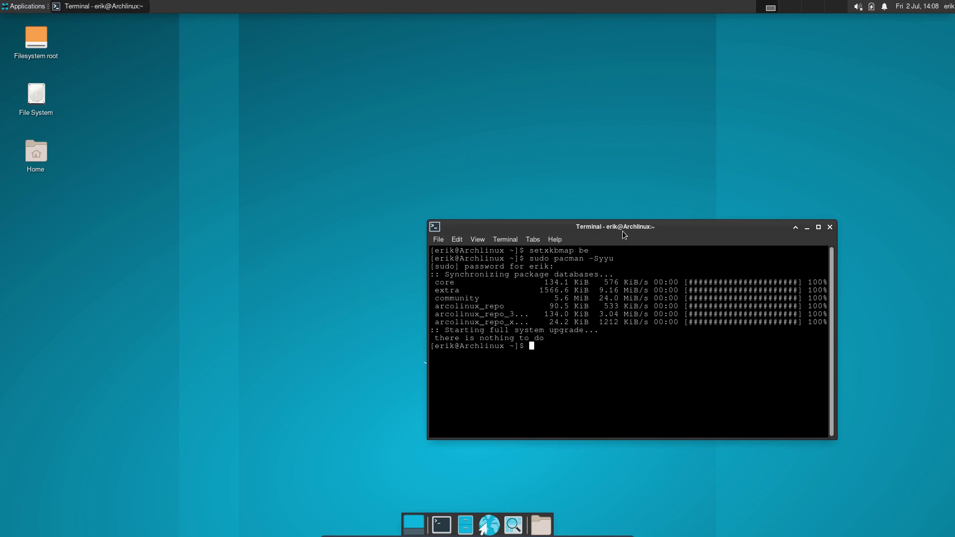
drag(623, 231, 441, 120)
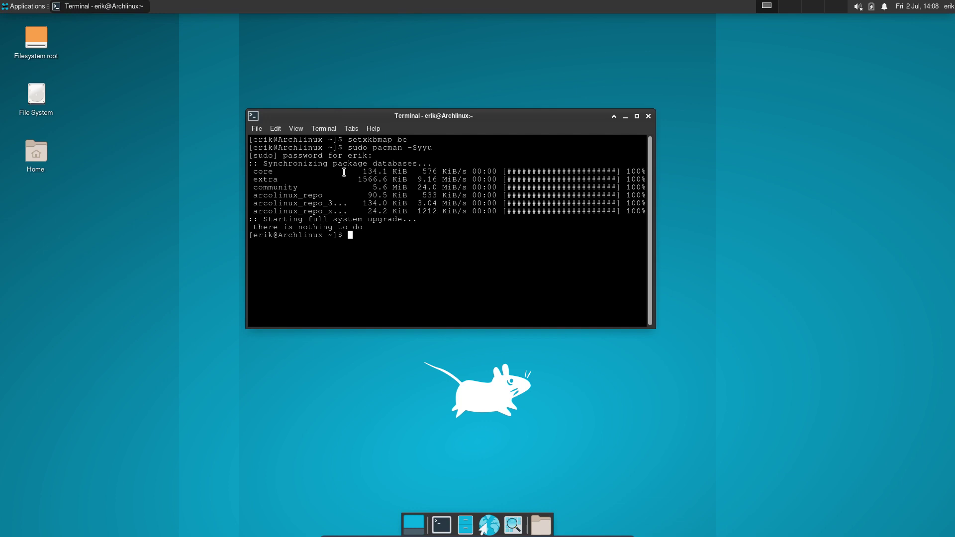
- Maximize the terminal and rerun the system upgrade with sudo pacman -Sytu
click(637, 116)
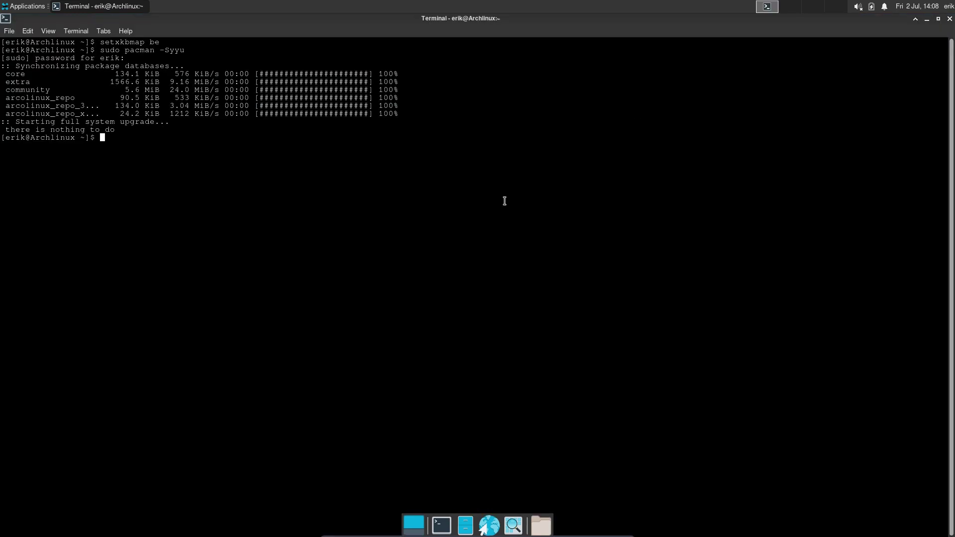
text(update)
key(Return)
text(e)
key(BackSpace)
text(sudo)
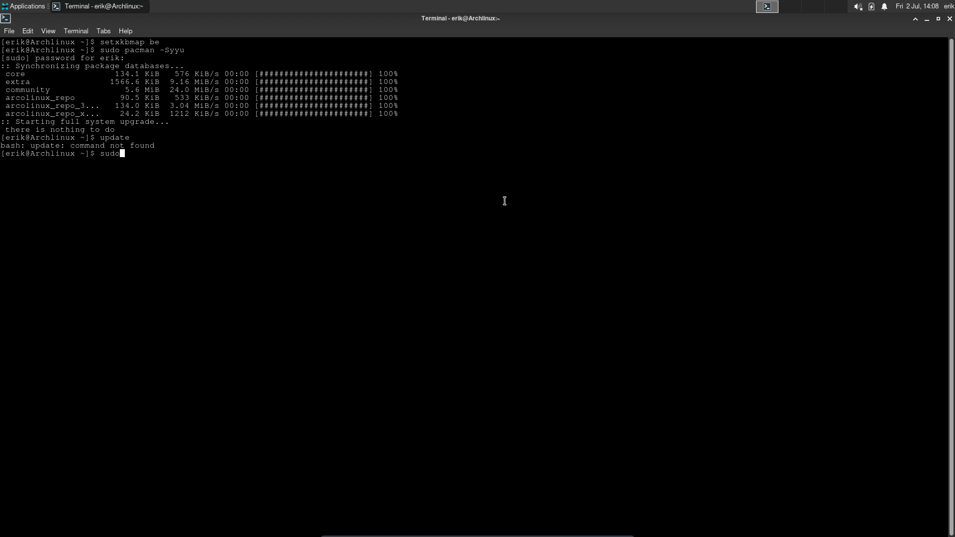
text( pacman -Syt)
text(u)
key(Return)
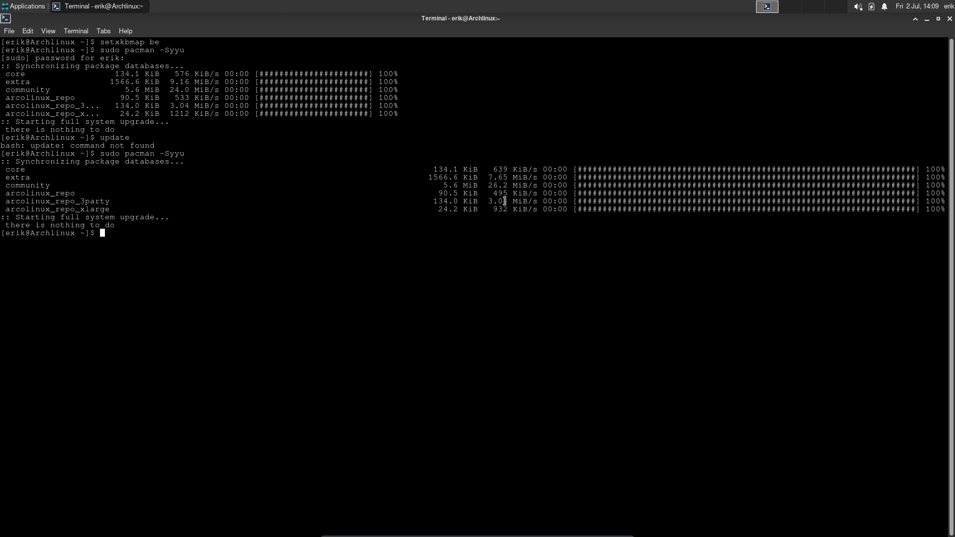
- Install wps-office and its dependencies with sudo pacman -S wps-office, confirming to proceed
text(sudo pacma n)
key(BackSpace)
key(BackSpace)
text(n -S wp)
key(Tab)
key(Tab)
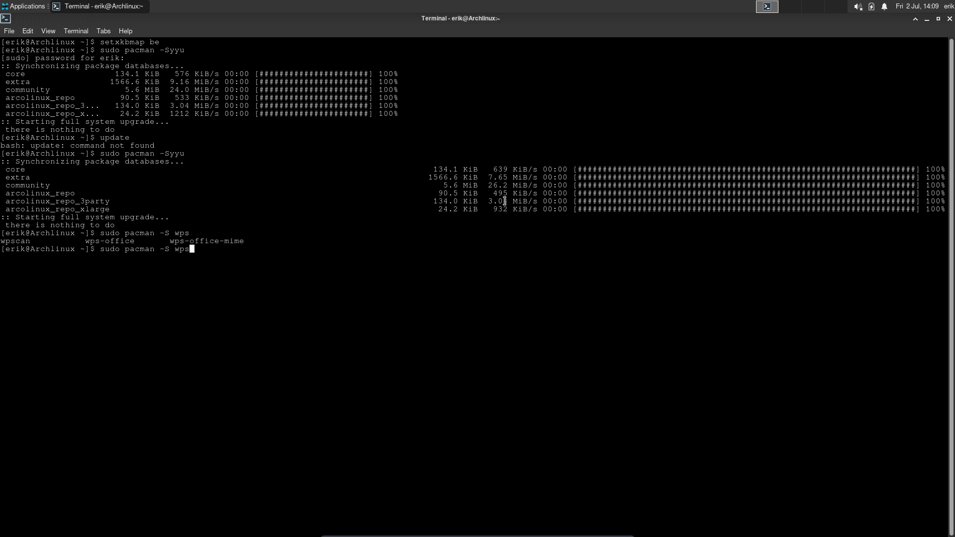
text(-office)
key(Return)
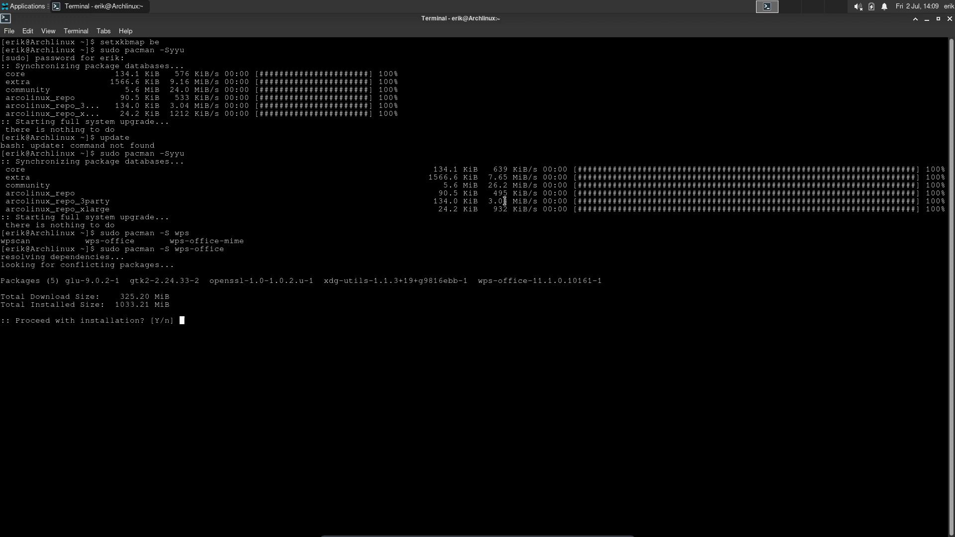
key(Return)
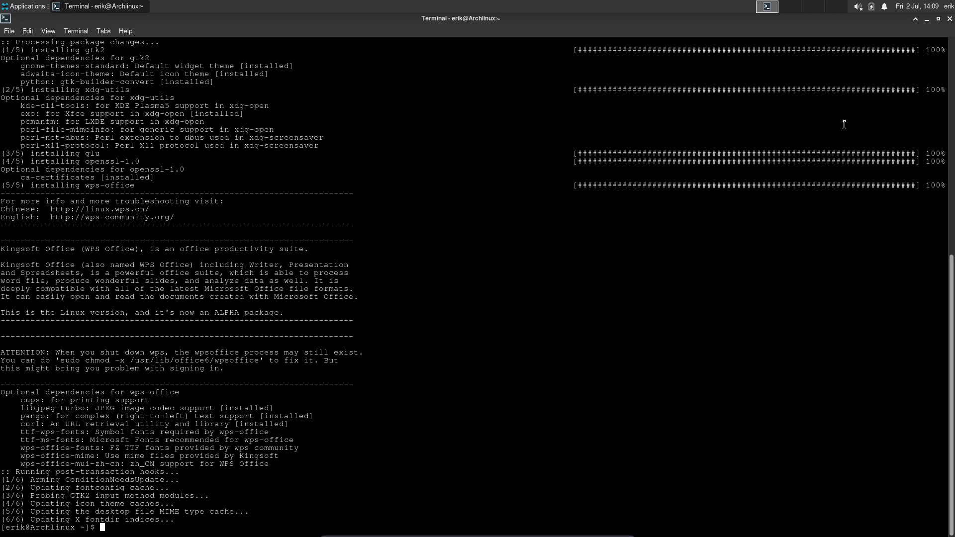
- Close the terminal and launch WPS Writer from the Office applications menu
click(949, 19)
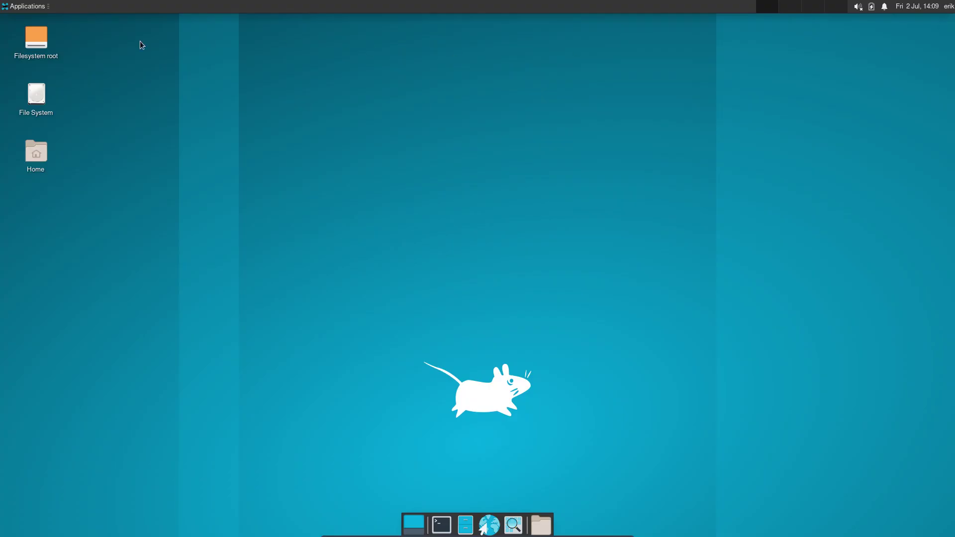
click(9, 7)
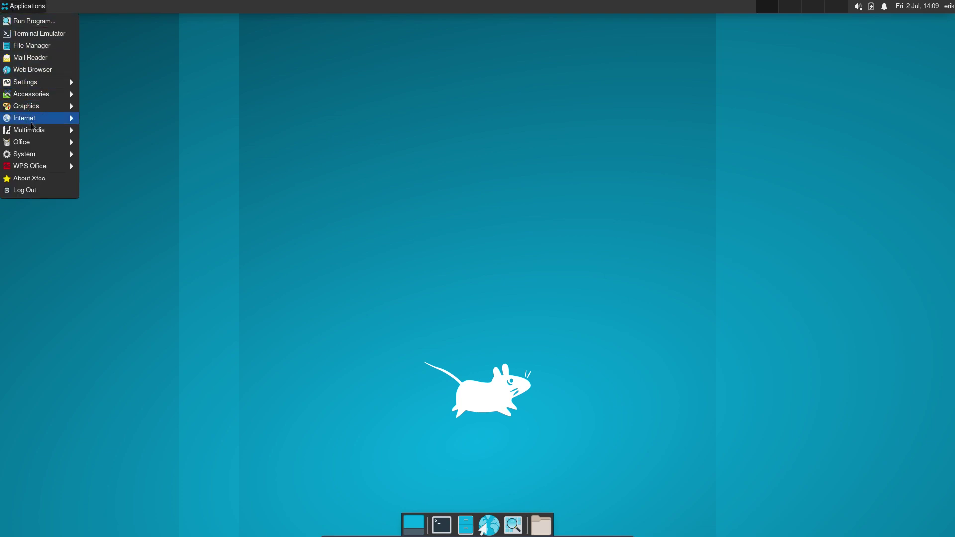
mouse_move(65, 141)
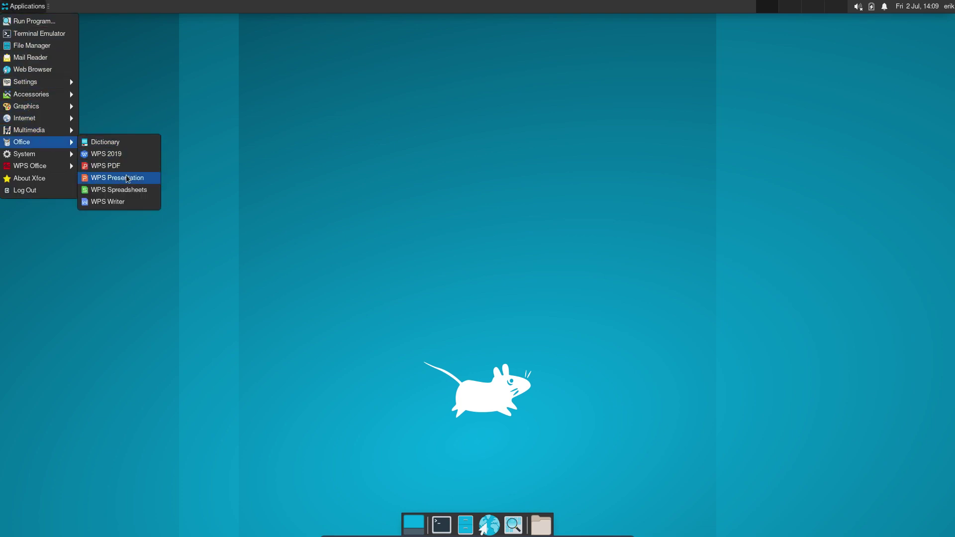
click(124, 201)
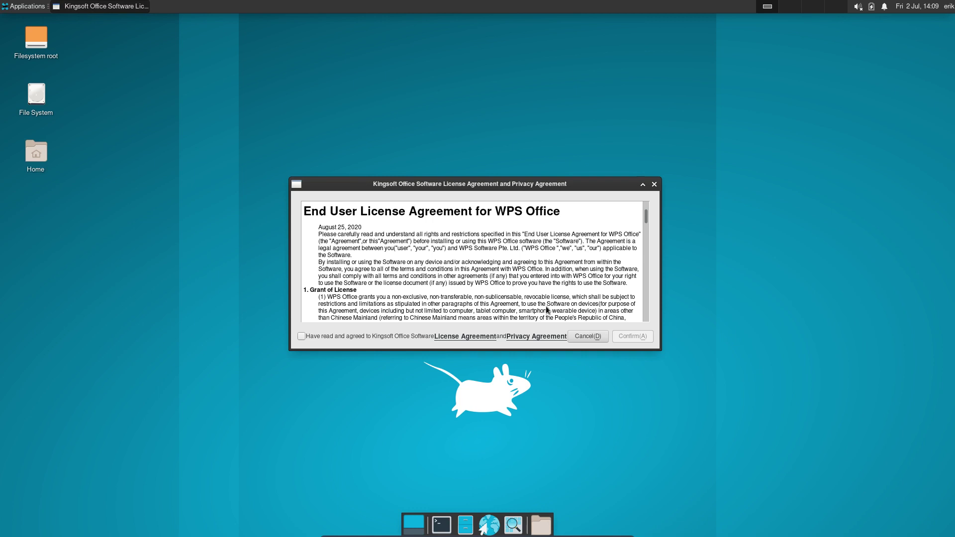
- Accept the licence agreement, dismiss the missing-fonts warning and create a new blank document
click(386, 336)
click(632, 336)
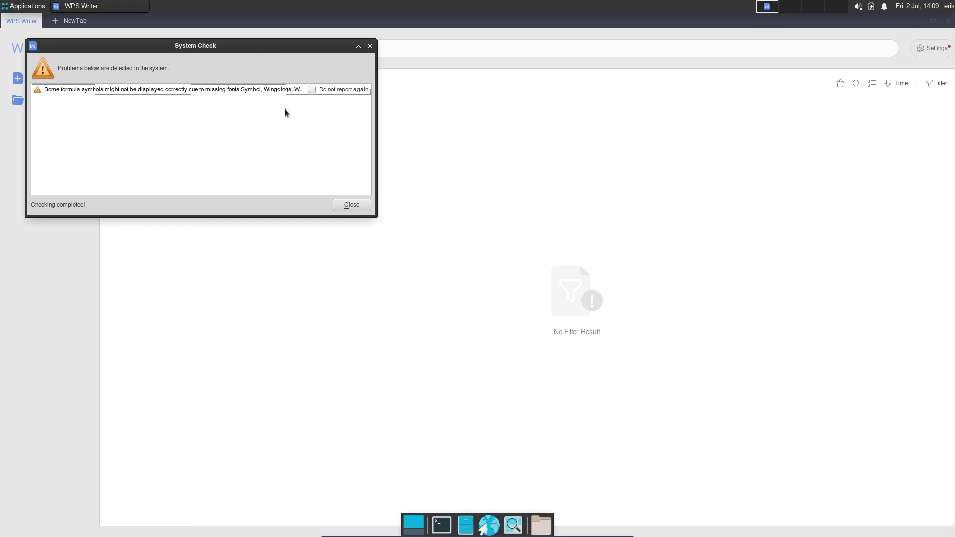
click(352, 205)
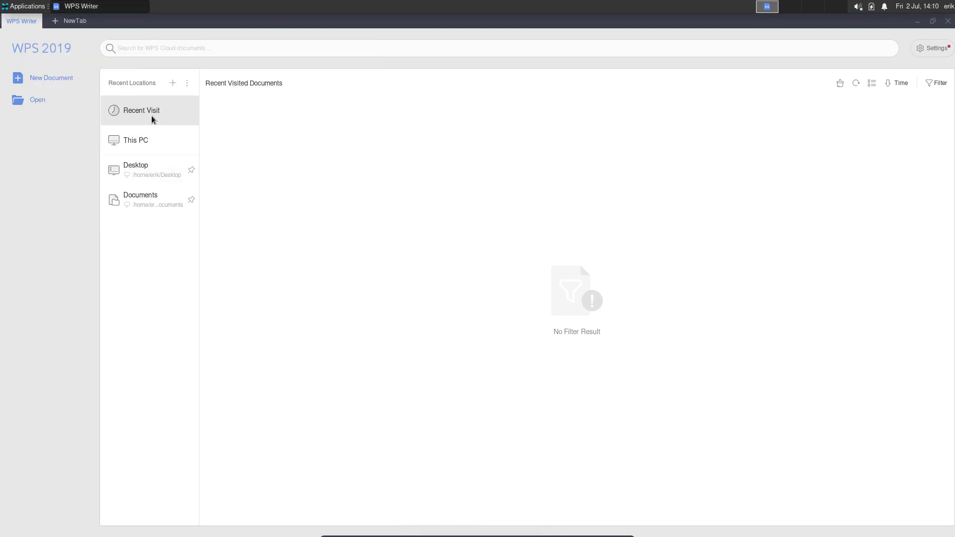
click(62, 83)
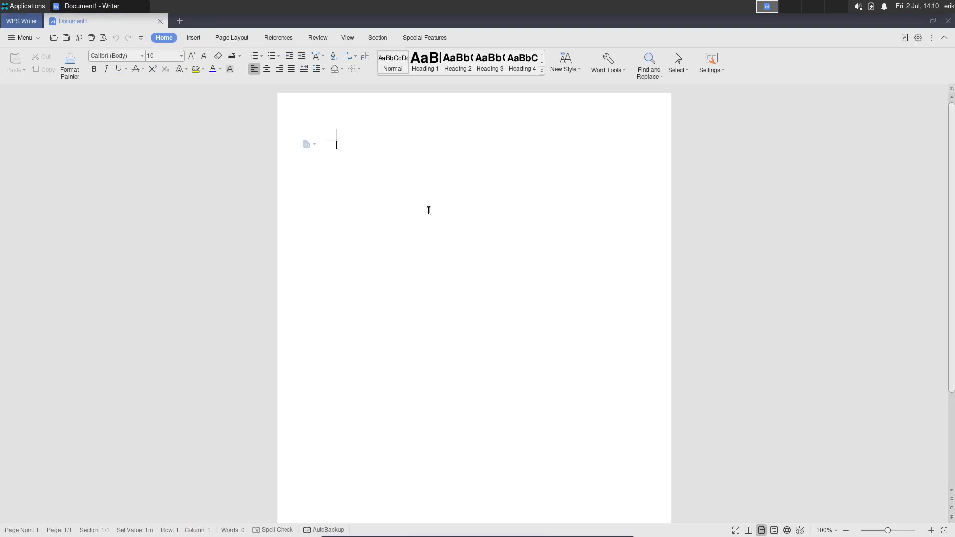
- Browse the ribbon tabs from Insert to Special Features, then close the empty Document1 window
scroll(428, 210, up, 5)
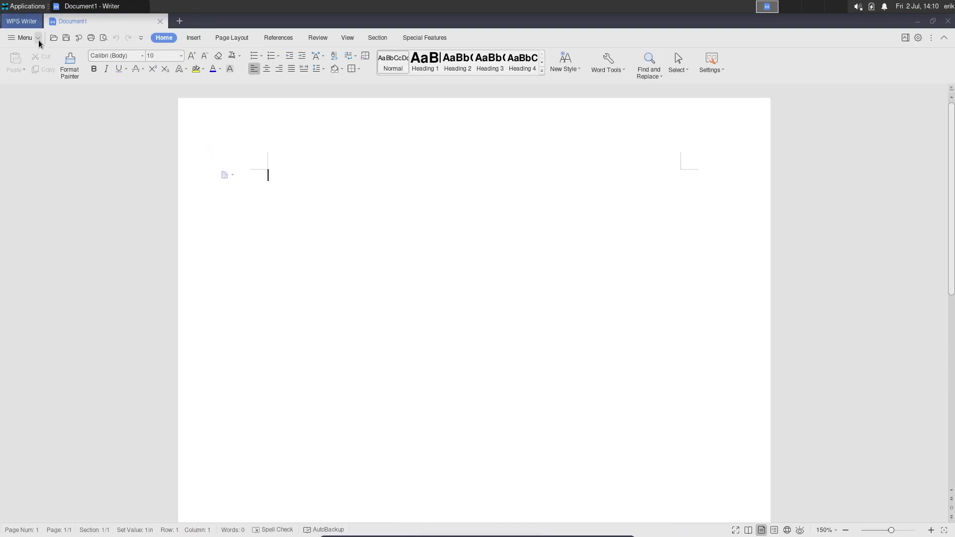
click(193, 37)
click(232, 38)
click(279, 38)
click(318, 37)
click(347, 38)
click(386, 39)
click(424, 38)
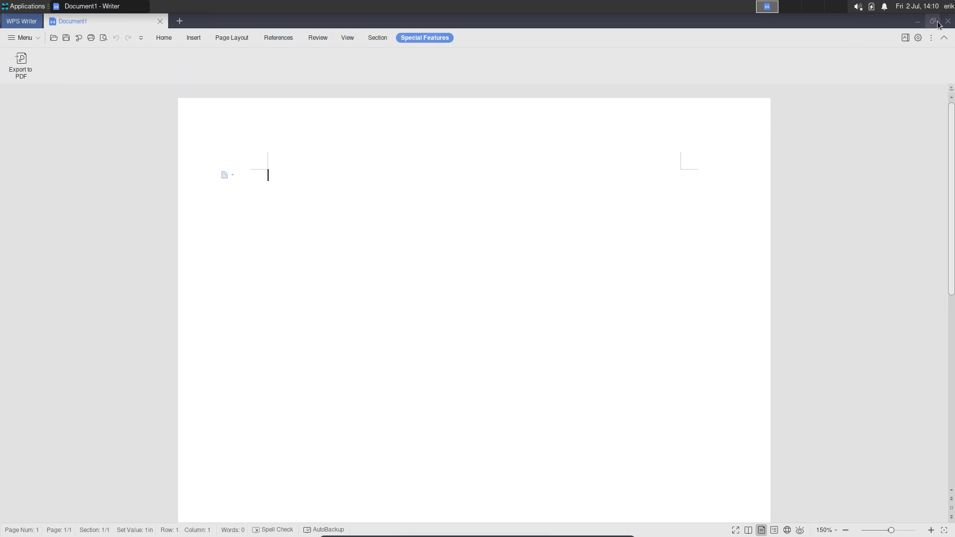
click(947, 21)
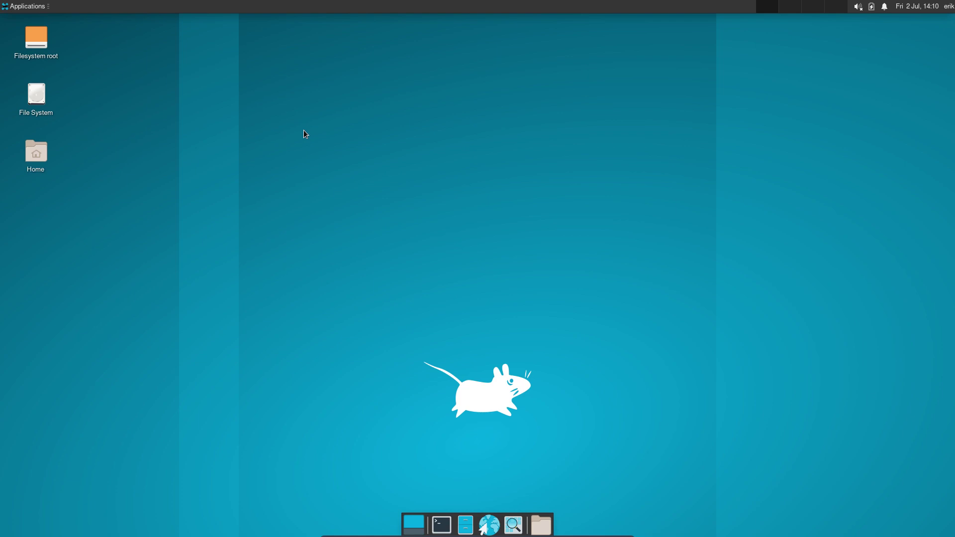
click(11, 6)
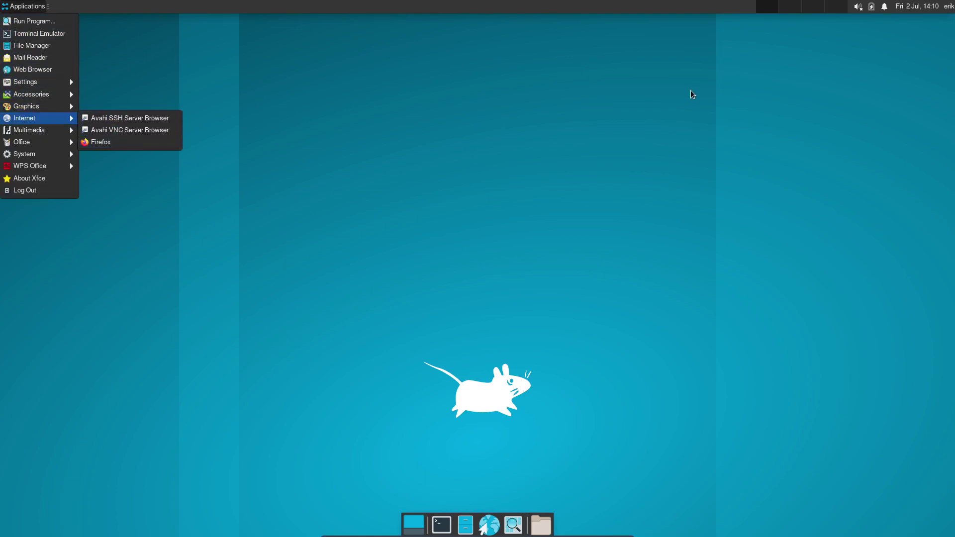
click(854, 35)
click(857, 7)
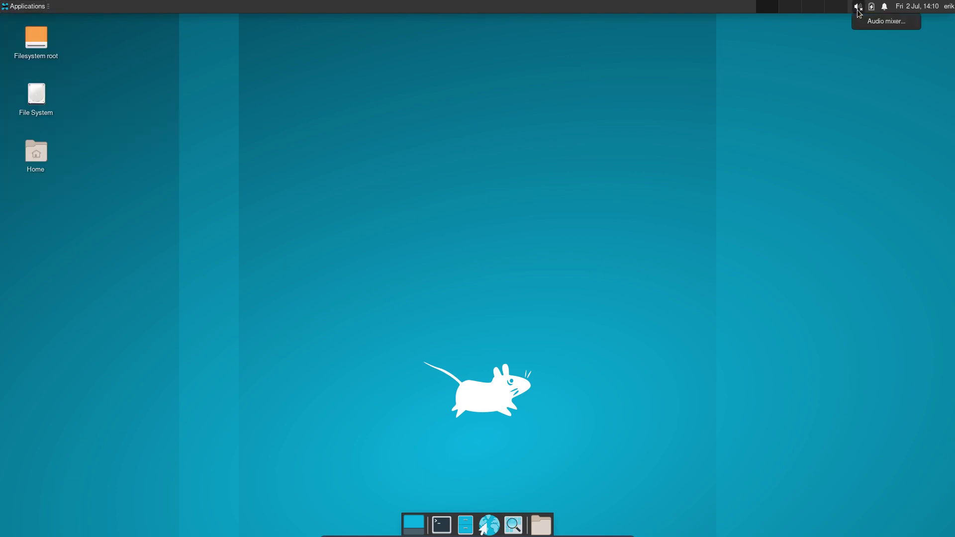
click(853, 46)
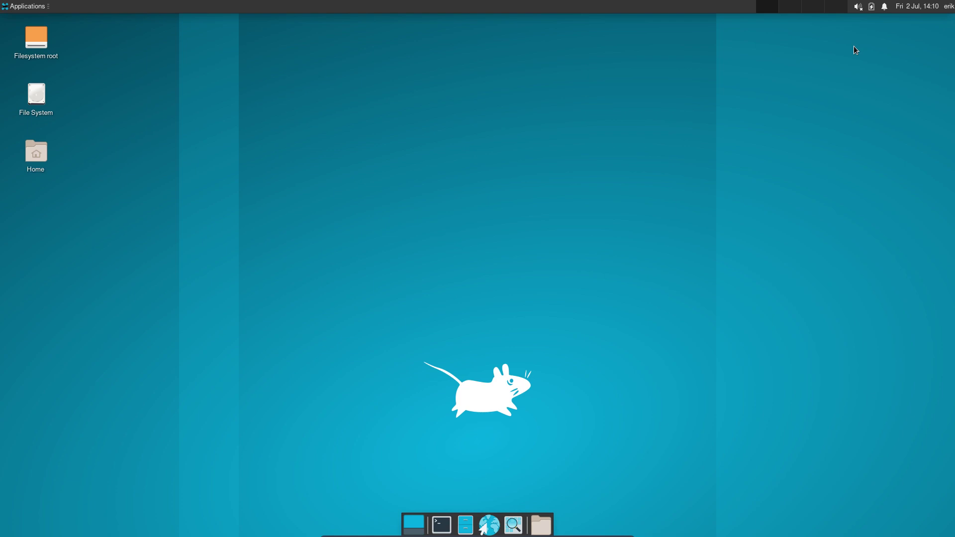
click(9, 6)
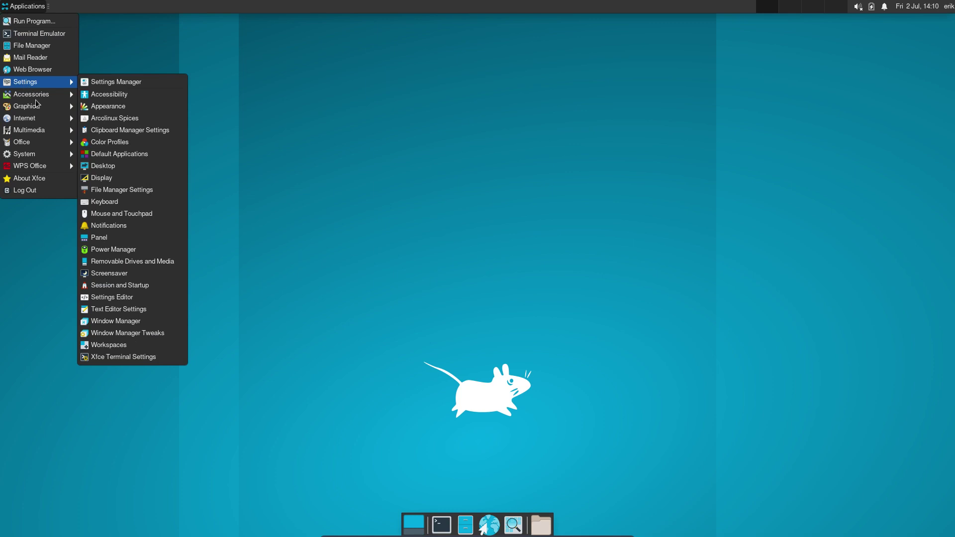
mouse_move(40, 100)
click(115, 106)
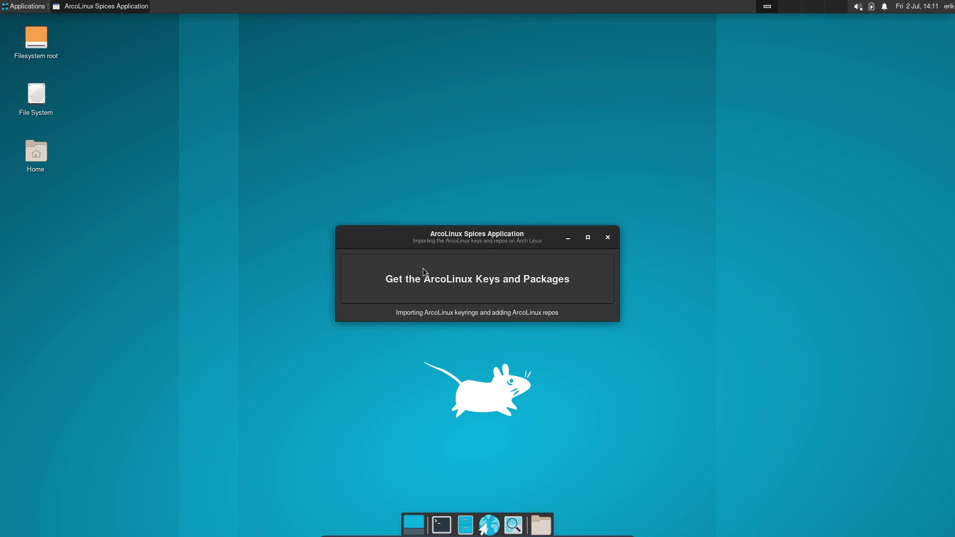
click(608, 238)
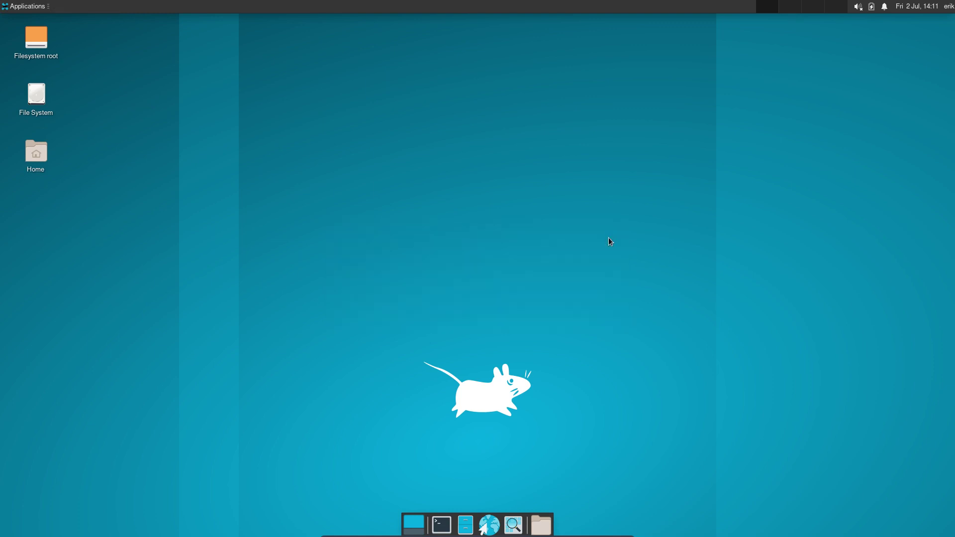